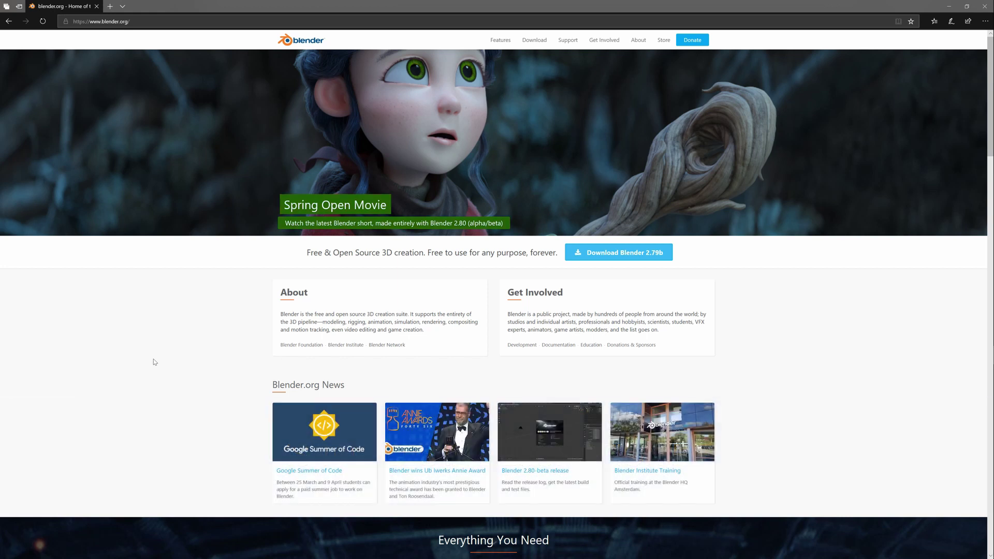
Go from the Blender 2.79b download page to the Blender 2.80 beta builds and launch 2.80
click(612, 256)
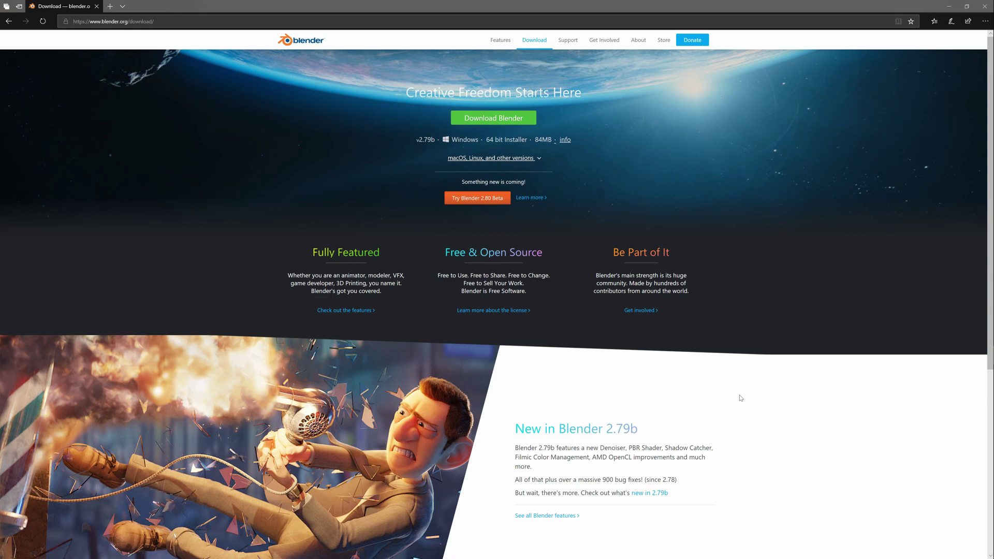
click(479, 199)
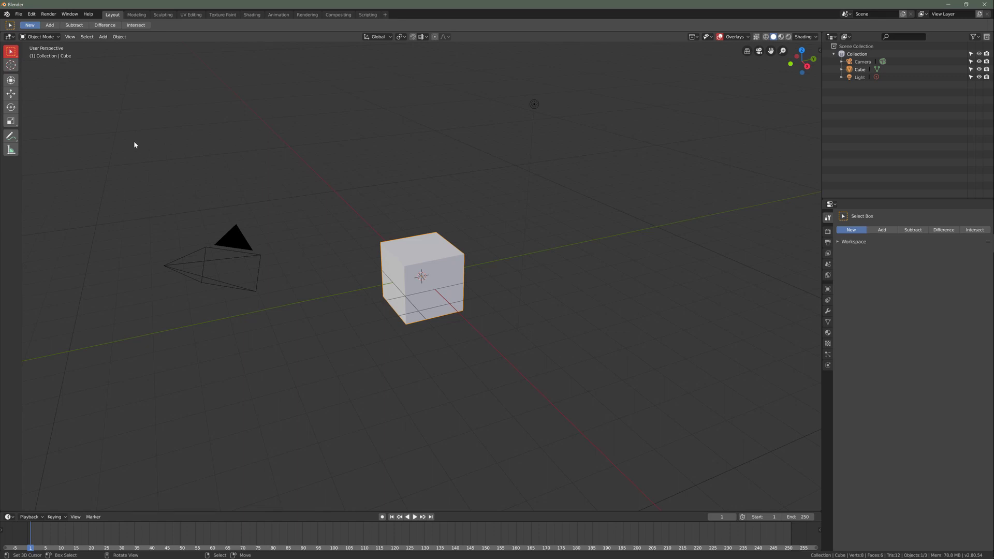
Open 'TalkiePI Case by PVG [Blender 2.8].blend' through File > Open
click(19, 16)
click(30, 31)
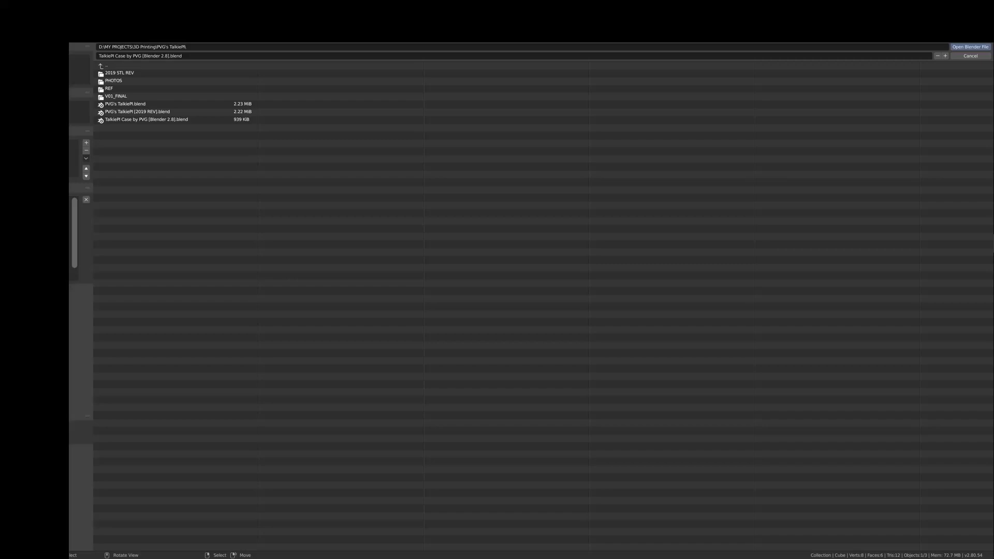
click(145, 121)
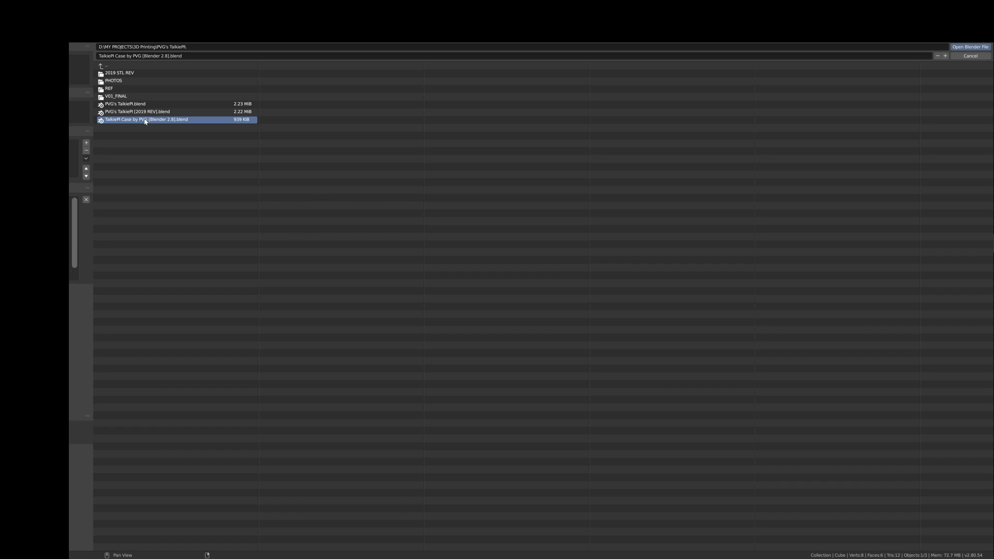
click(970, 47)
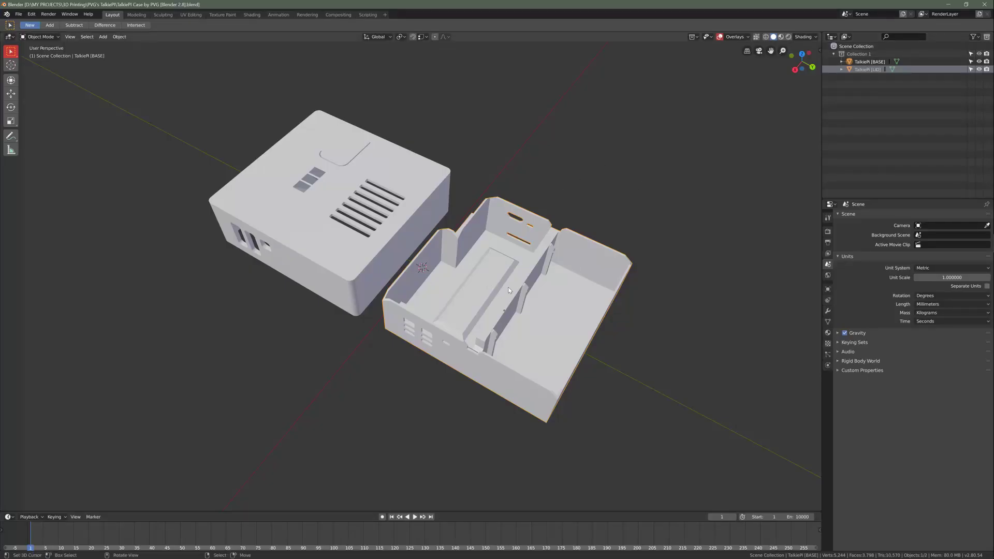
mouse_move(418, 327)
middle_down()
mouse_move(360, 311)
mouse_move(311, 317)
mouse_move(368, 334)
mouse_move(437, 313)
mouse_move(423, 327)
middle_up()
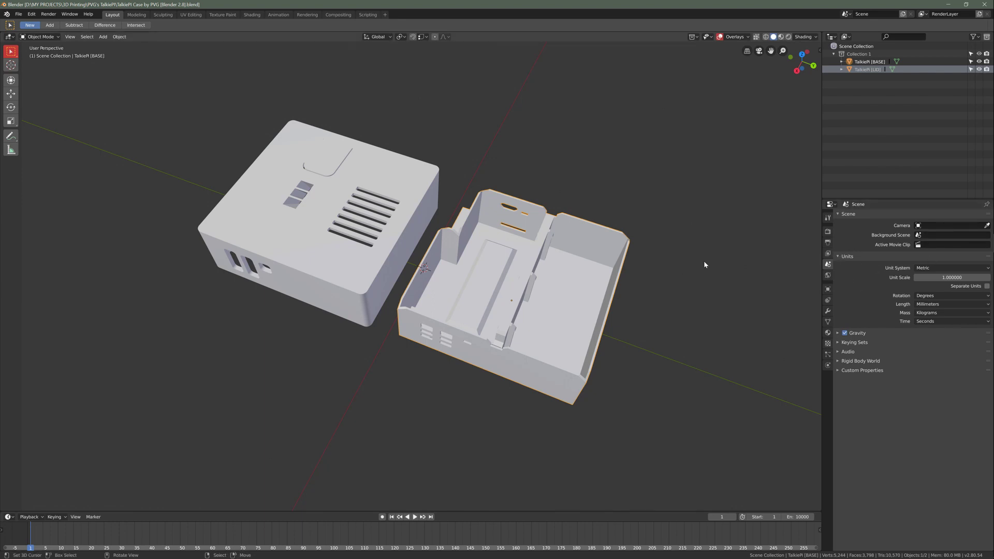
Orbit around the case, then view it from the top in orthographic projection
middle_drag(681, 257, 663, 309)
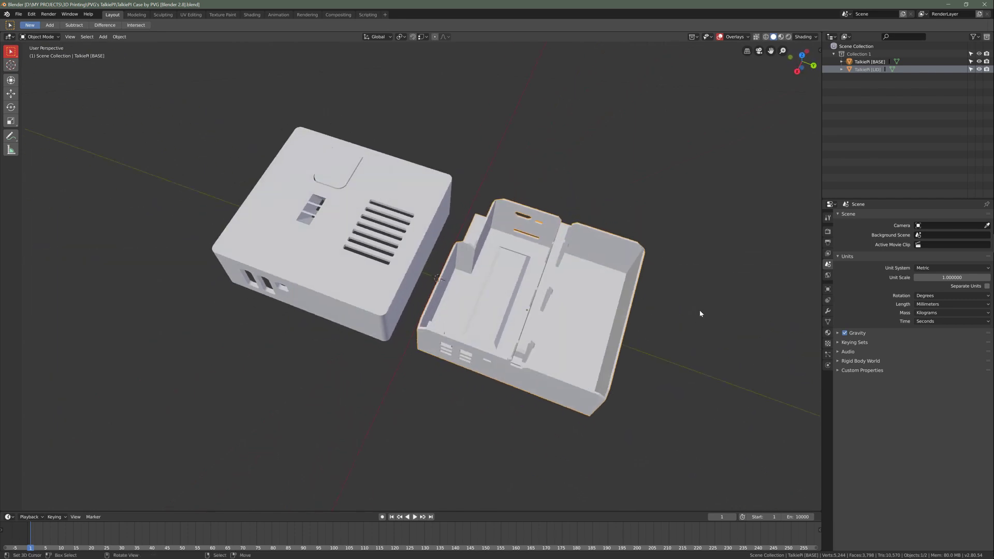
alt+drag(700, 313, 675, 311)
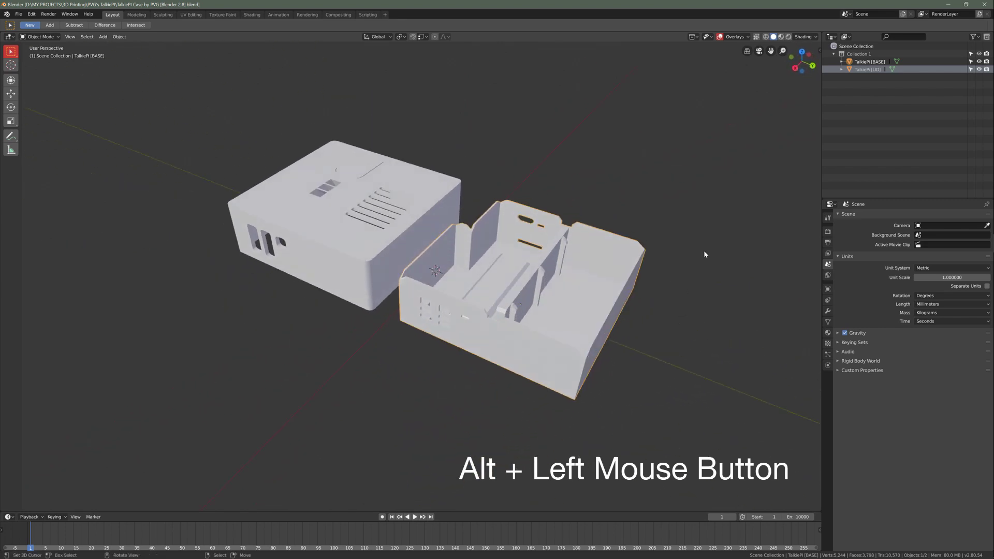
click(802, 52)
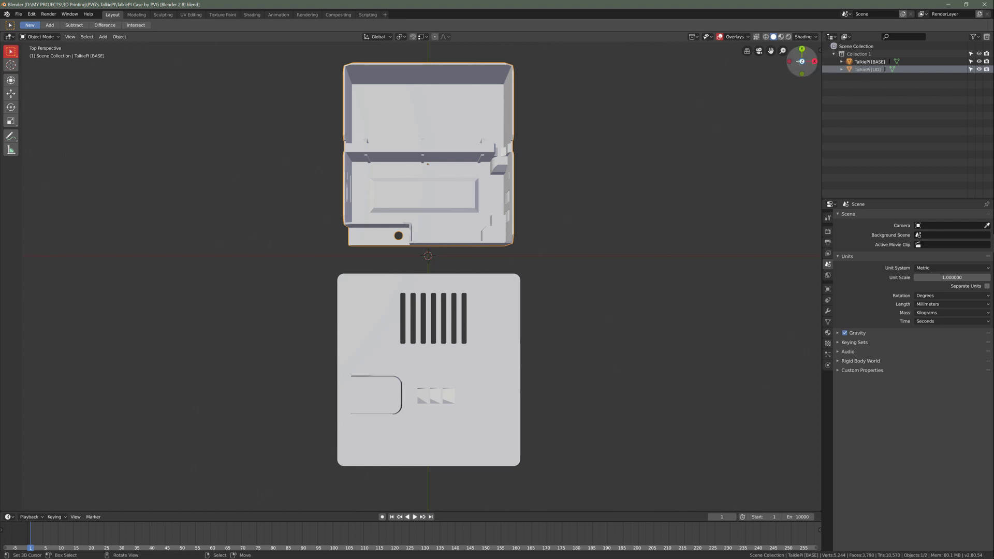
click(747, 51)
click(746, 51)
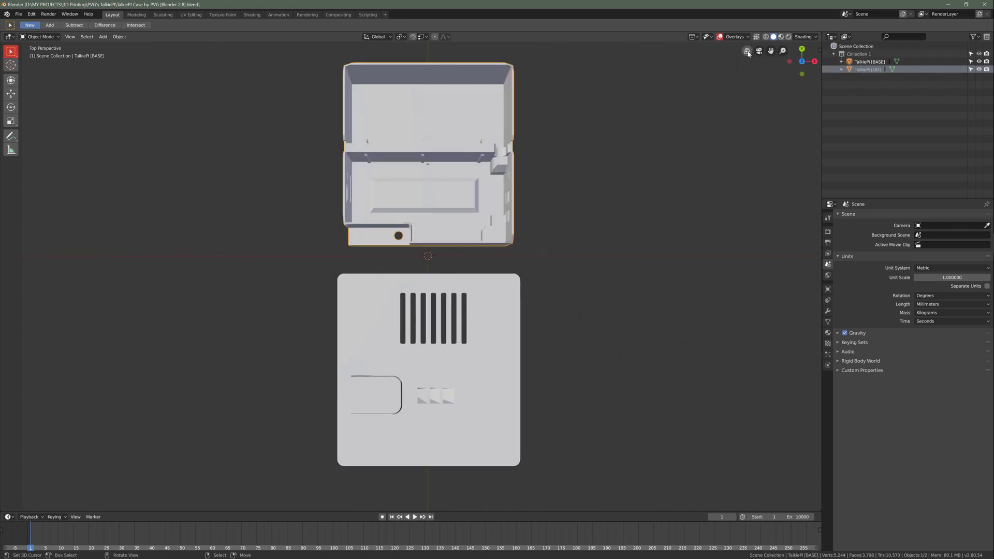
click(747, 52)
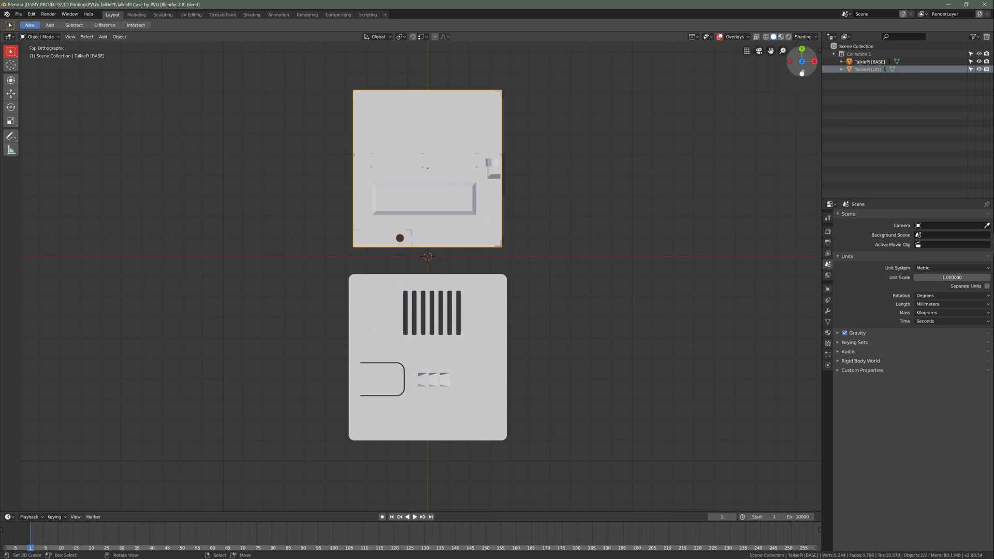
Check the back and right-side views, then orbit back to a free angle
click(802, 50)
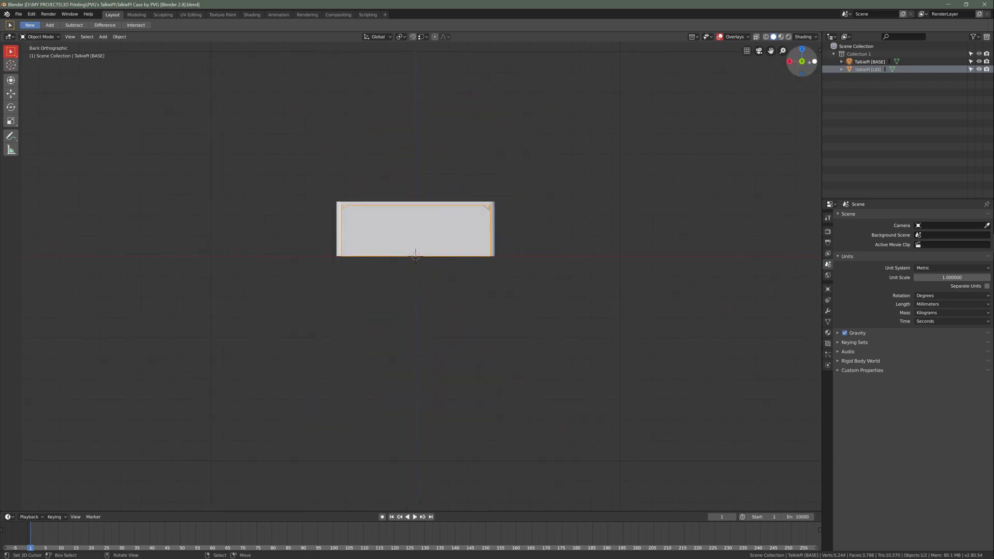
click(789, 61)
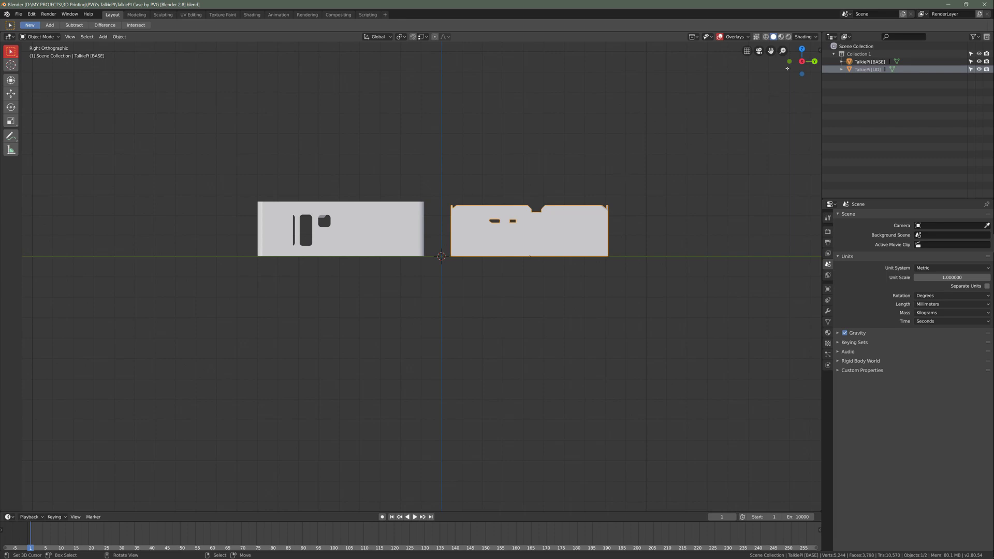
mouse_move(806, 56)
mouse_down()
mouse_move(800, 109)
mouse_move(803, 68)
mouse_move(807, 90)
mouse_move(793, 96)
mouse_move(807, 55)
mouse_up()
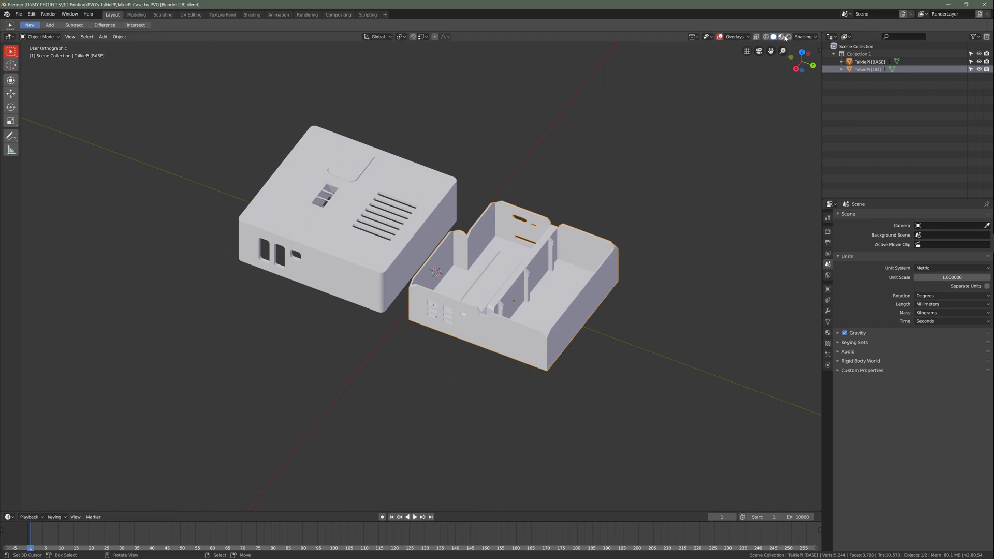
Step through wireframe, solid and material preview shading to rendered shading, and orbit the render
click(765, 37)
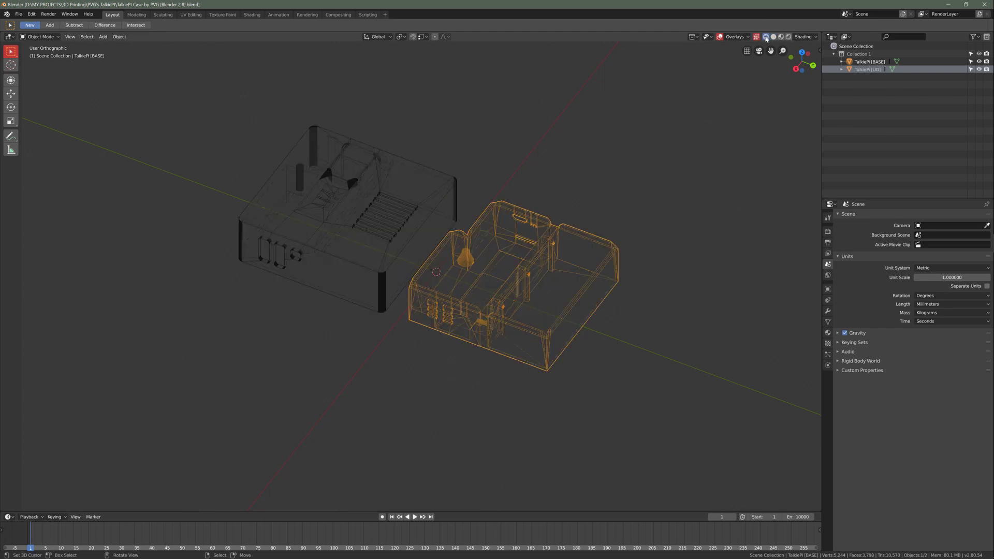
click(773, 37)
click(781, 38)
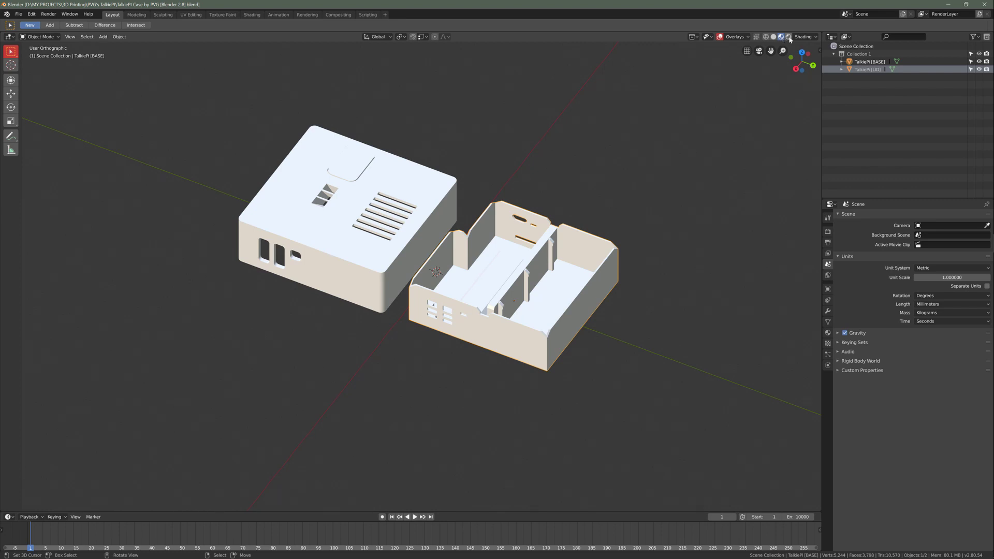
click(788, 37)
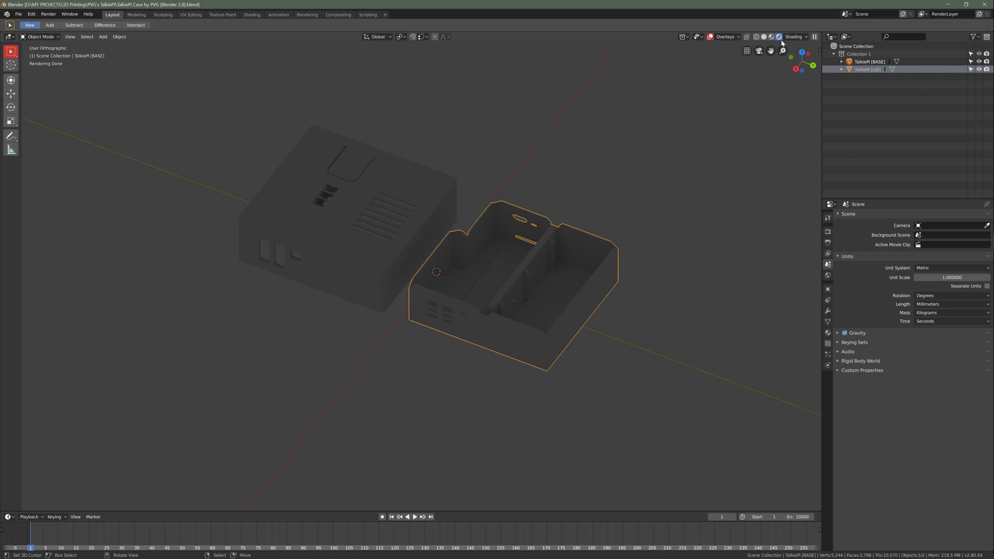
mouse_move(666, 255)
middle_down()
mouse_move(616, 274)
mouse_move(647, 271)
middle_up()
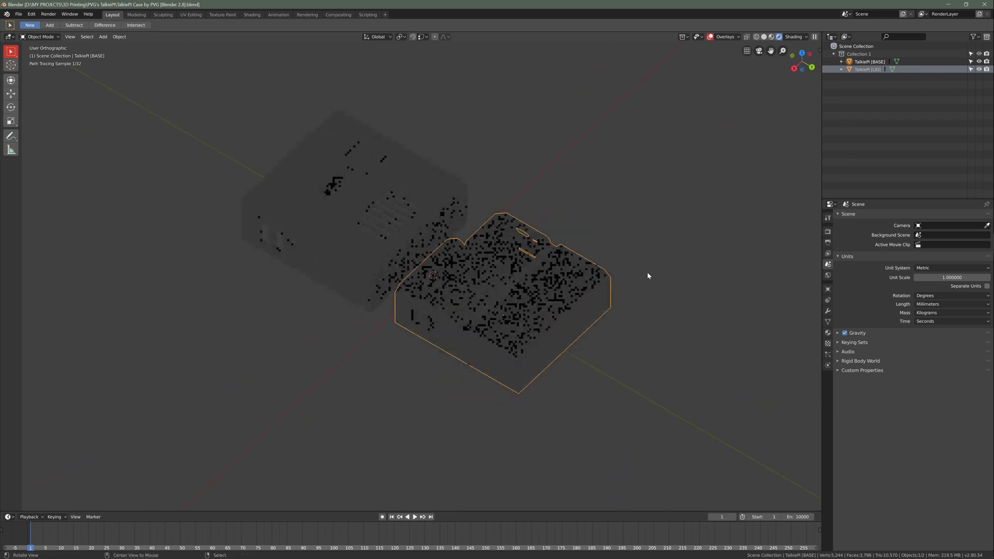
Set the render engine to Eevee in the Render properties
click(826, 233)
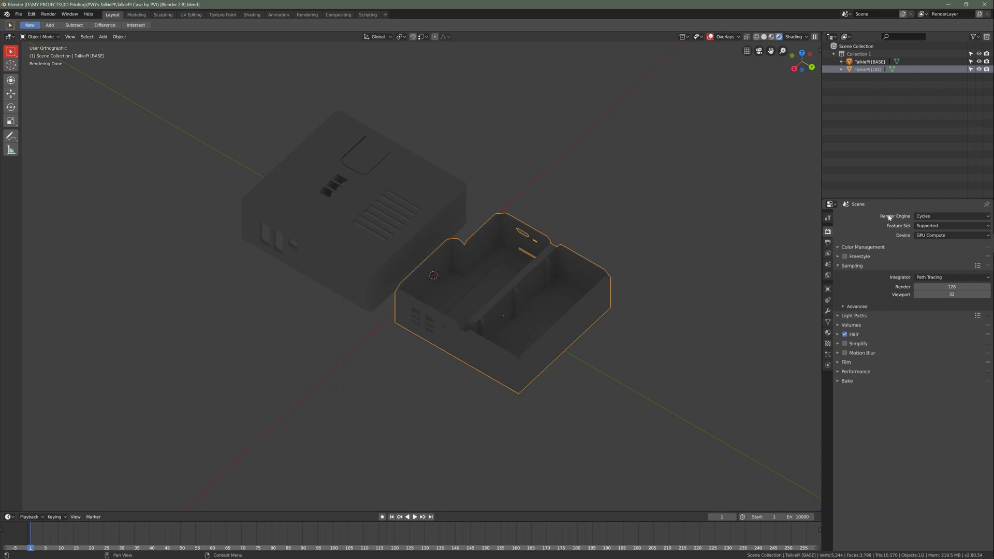
click(988, 216)
click(942, 224)
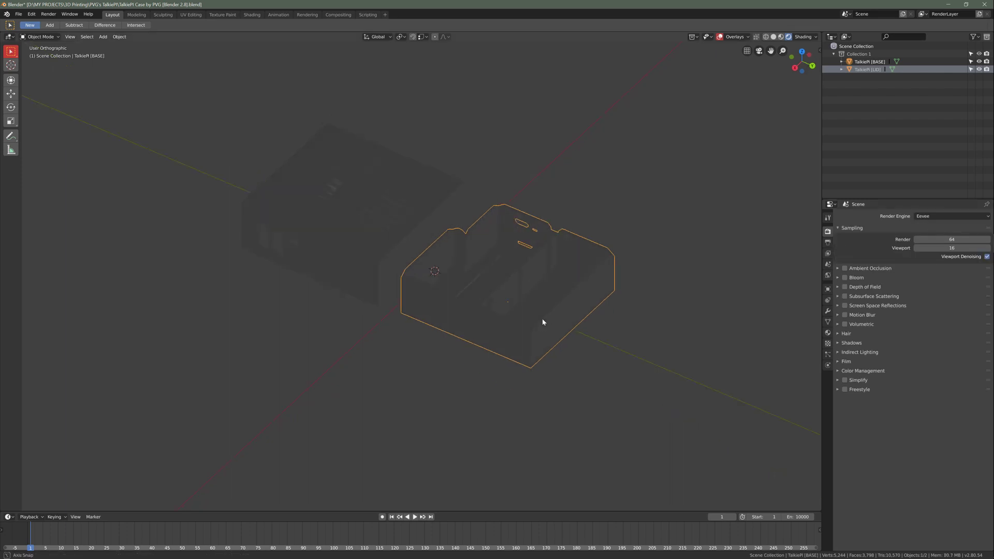
Compare material preview, solid and wireframe shading while orbiting the case
middle_drag(542, 322, 732, 119)
click(780, 36)
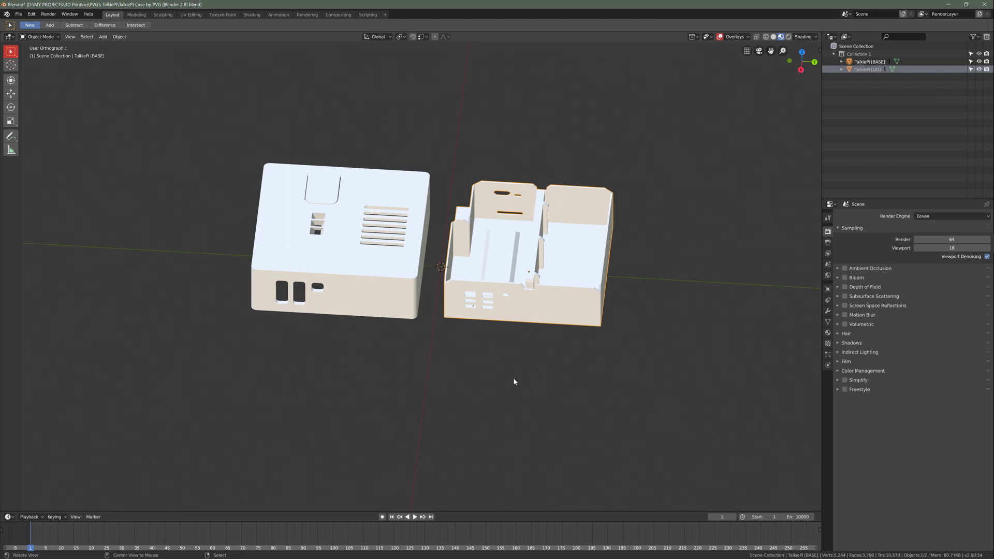
mouse_move(513, 377)
middle_down()
mouse_move(482, 371)
mouse_move(512, 376)
middle_up()
click(773, 37)
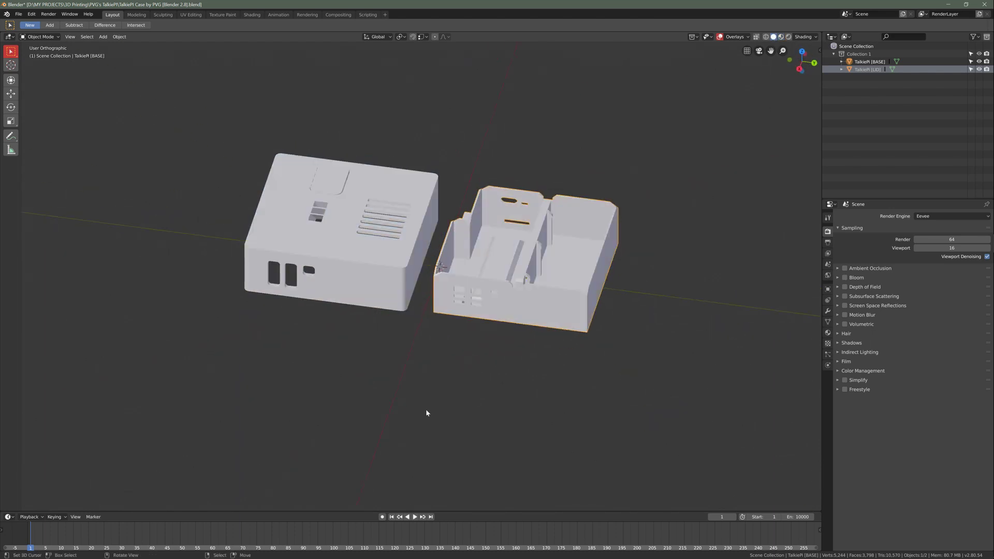
middle_drag(425, 409, 403, 414)
click(766, 36)
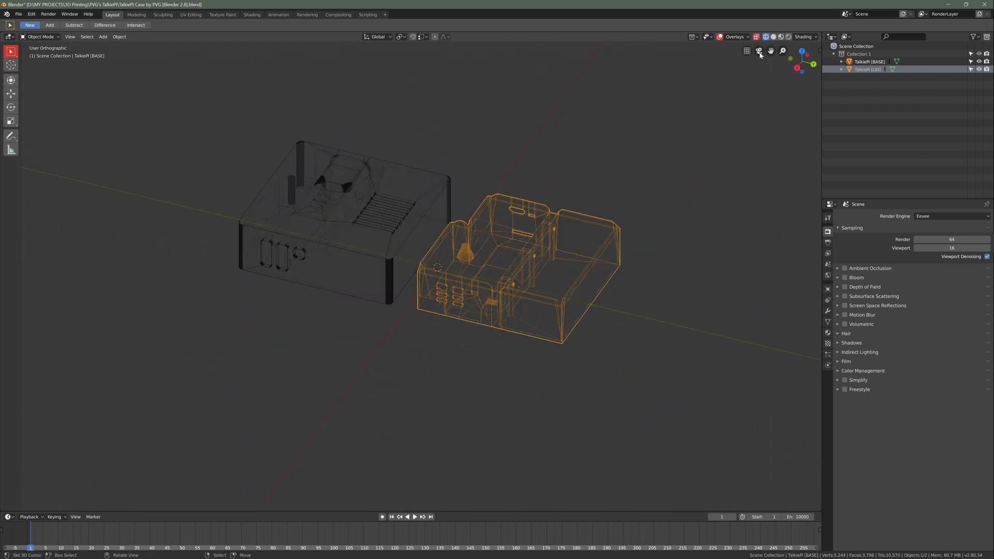
mouse_move(466, 306)
middle_down()
mouse_move(472, 296)
mouse_move(494, 338)
mouse_move(421, 367)
mouse_move(368, 337)
mouse_move(435, 328)
mouse_move(444, 387)
mouse_move(362, 357)
mouse_move(404, 370)
middle_up()
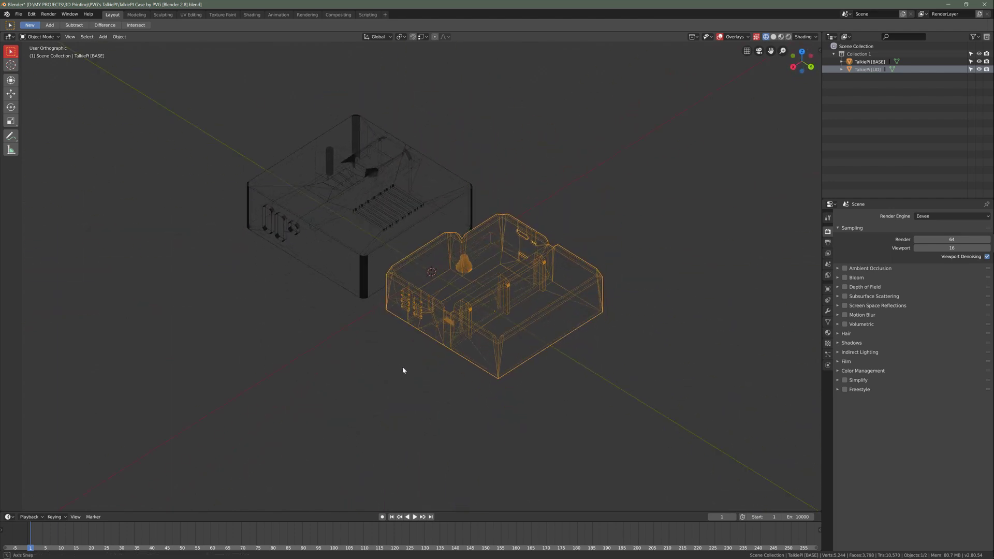
Pick Solid shading from the Z pie menu and orbit around both parts
key(z)
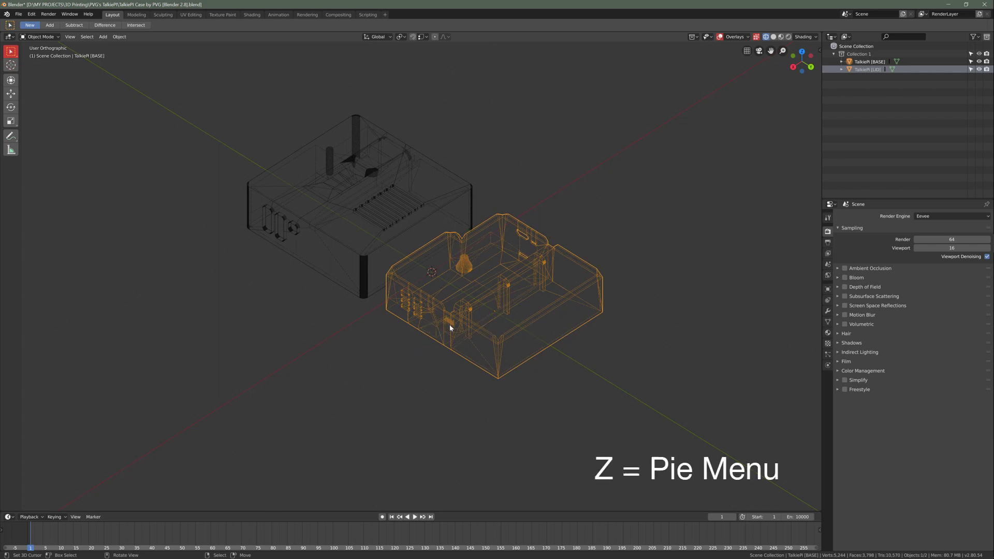
click(480, 330)
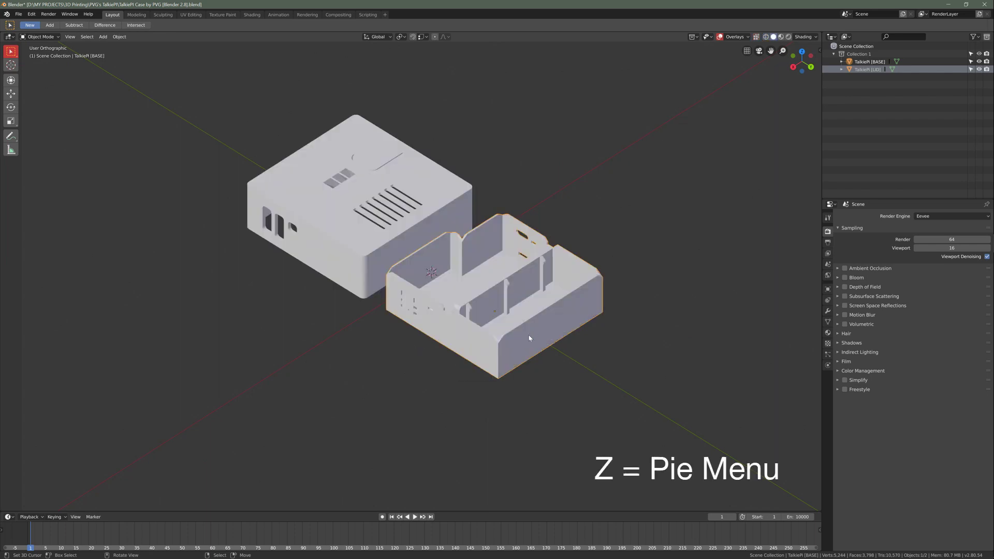
mouse_move(479, 330)
middle_down()
mouse_move(419, 351)
mouse_move(384, 384)
mouse_move(379, 368)
mouse_move(415, 335)
mouse_move(465, 346)
mouse_move(417, 348)
mouse_move(381, 367)
mouse_move(465, 346)
mouse_move(323, 305)
mouse_move(343, 337)
mouse_move(311, 307)
middle_up()
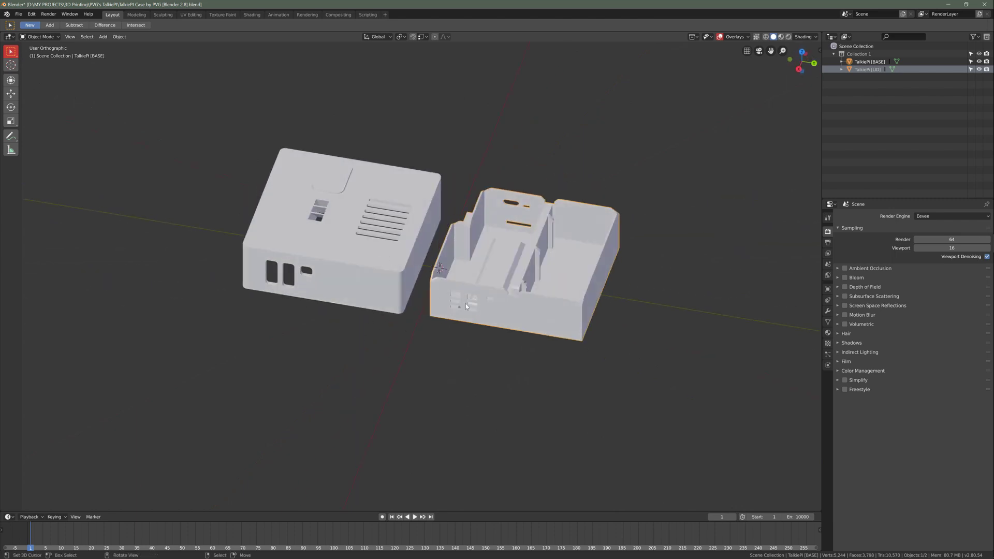
middle_drag(465, 303, 590, 191)
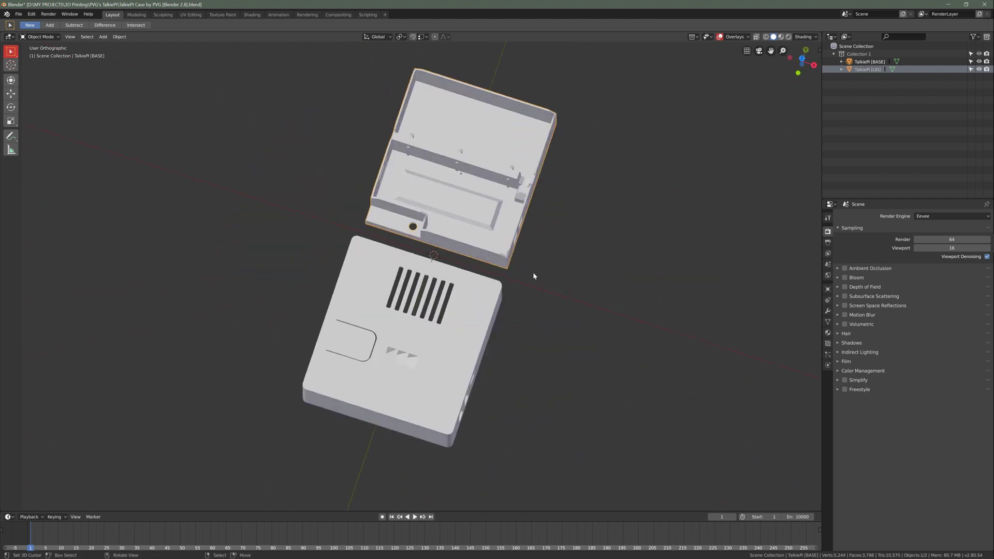
View the case from the top in see-through wireframe shading and reframe it
click(802, 59)
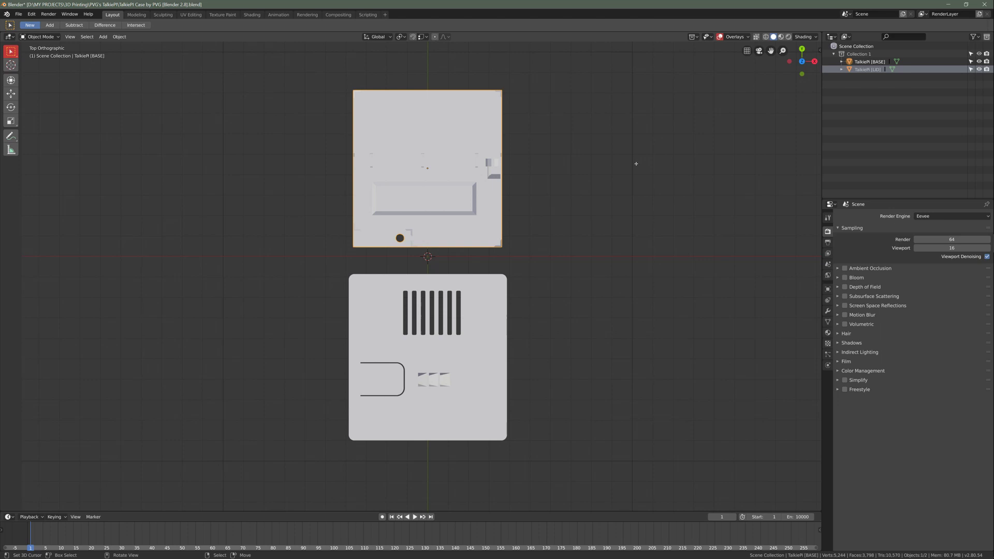
click(765, 37)
shift+middle_drag(566, 185, 553, 214)
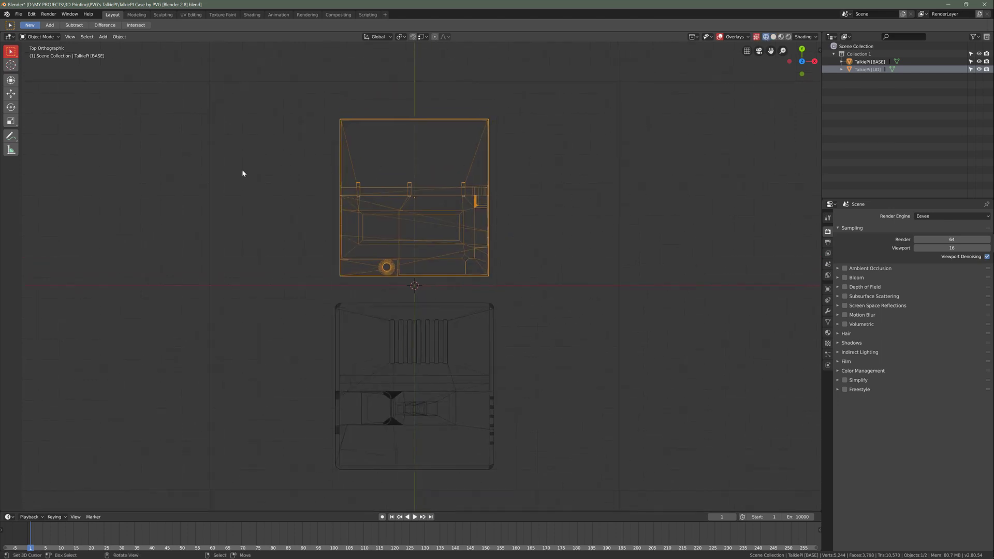
Select the base and then the lid together, and return to the top view with numpad 7
shift+click(490, 309)
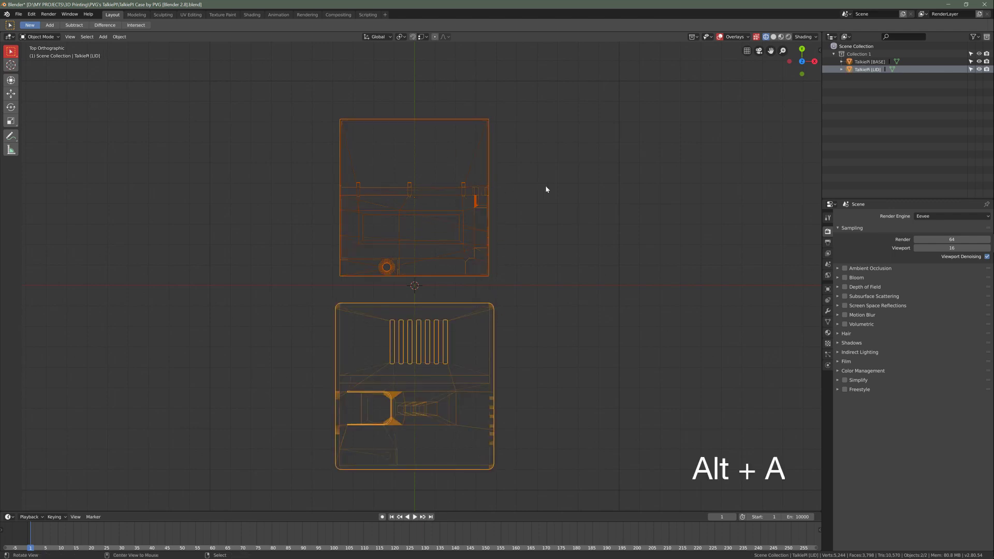
key(alt+a)
key(a)
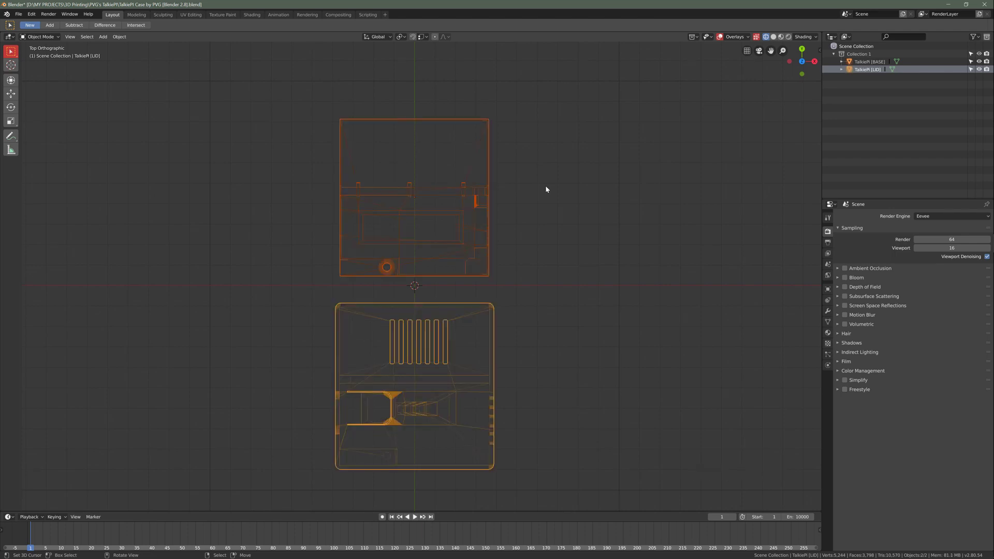
key(alt+a)
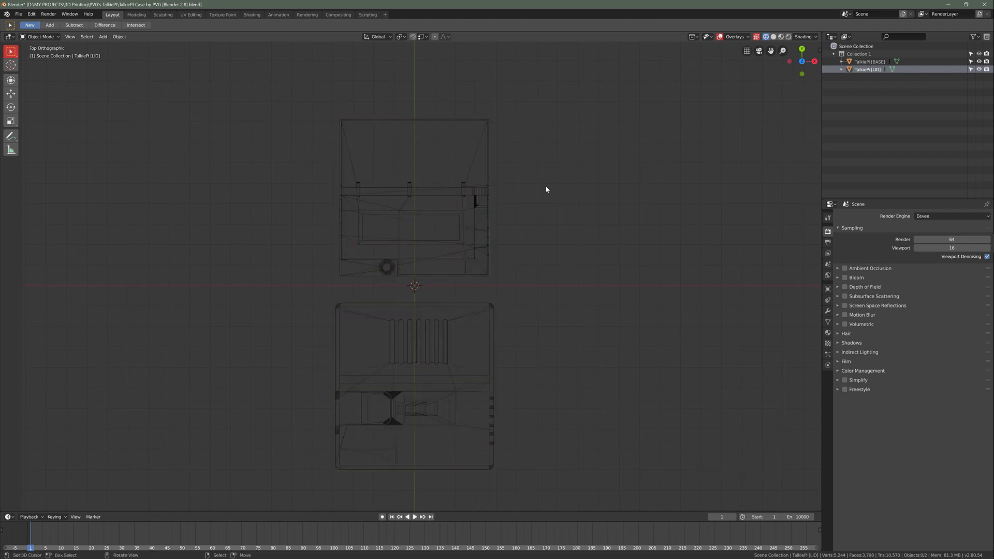
click(487, 204)
shift+click(491, 311)
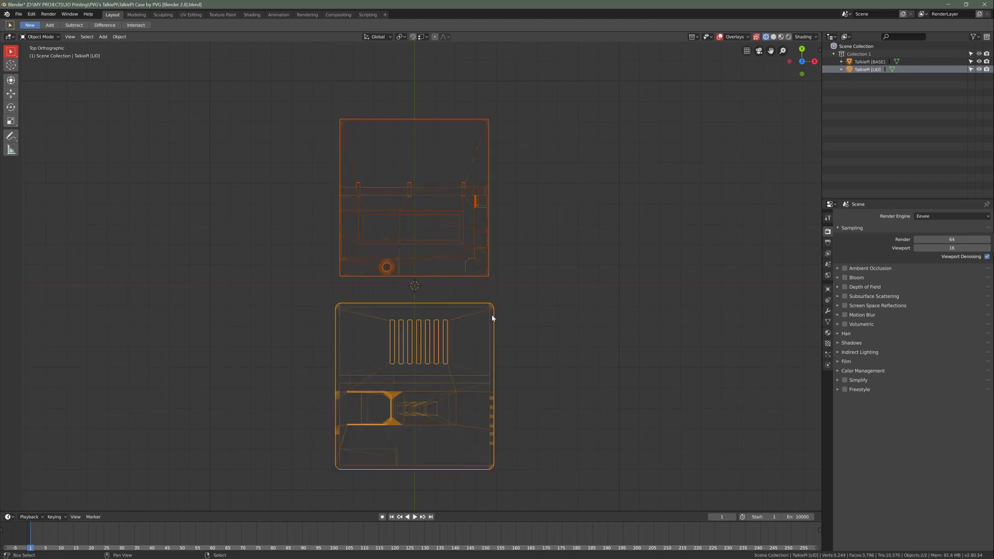
middle_drag(559, 395, 582, 372)
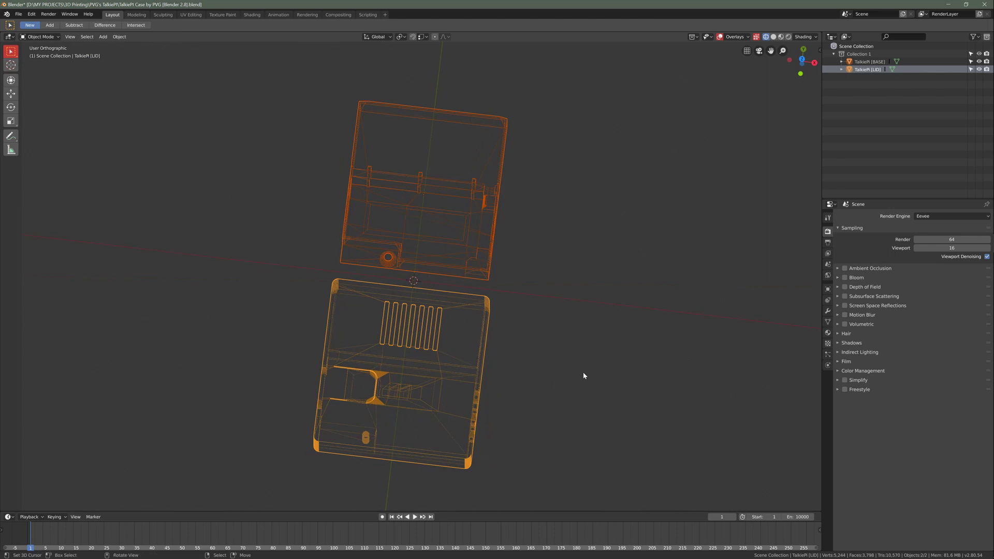
key(KP_7)
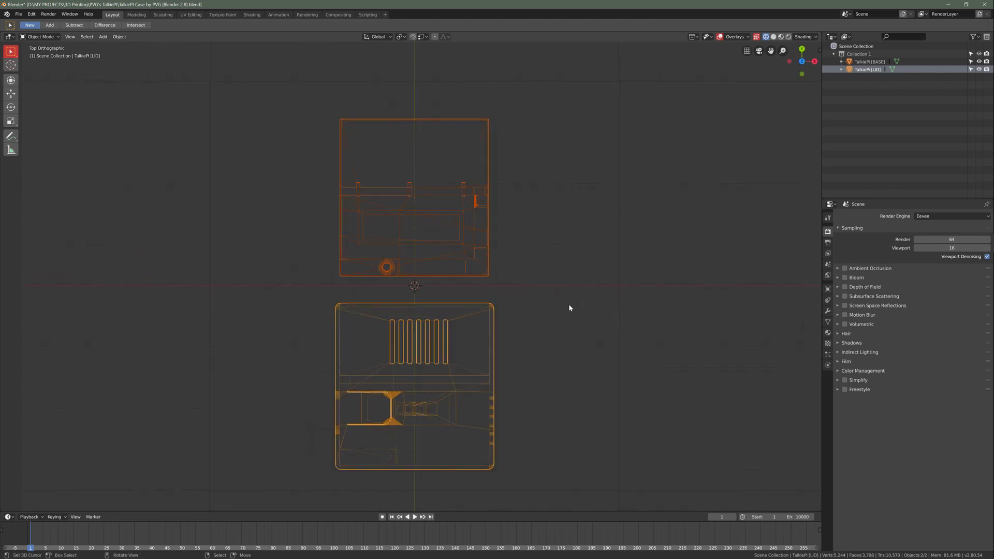
Enter Edit Mode on the case parts and return to the top view
key(Tab)
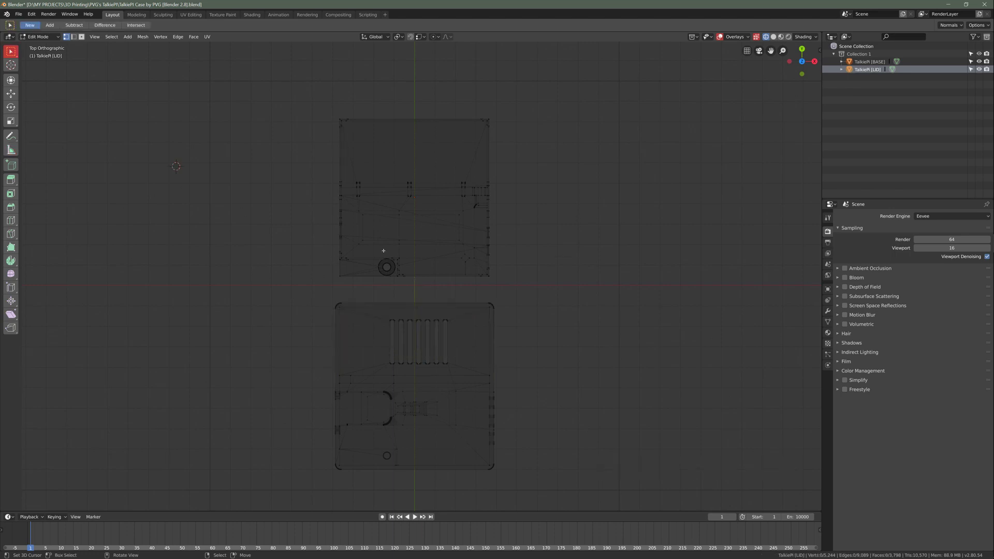
shift+middle_drag(435, 222, 442, 207)
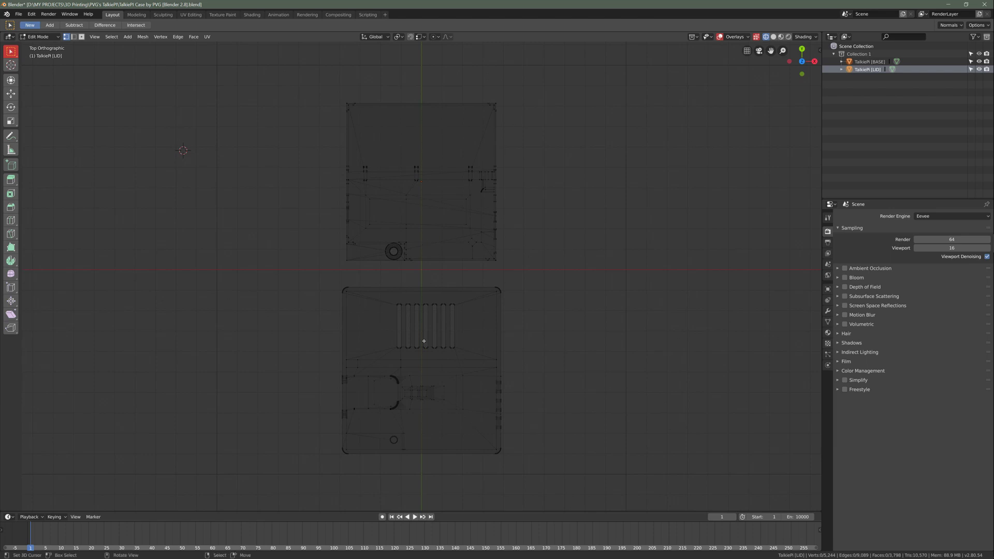
shift+middle_drag(497, 290, 491, 298)
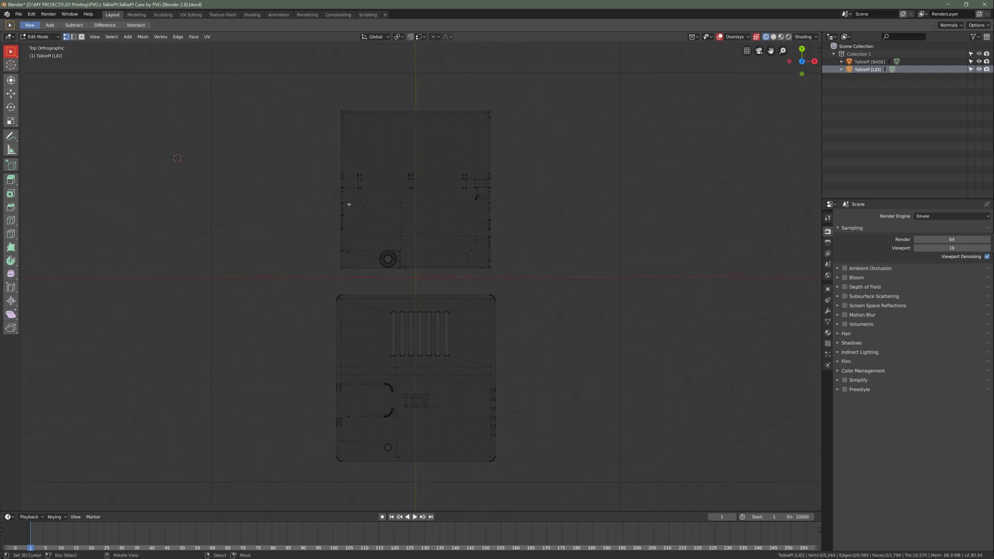
middle_drag(435, 223, 335, 198)
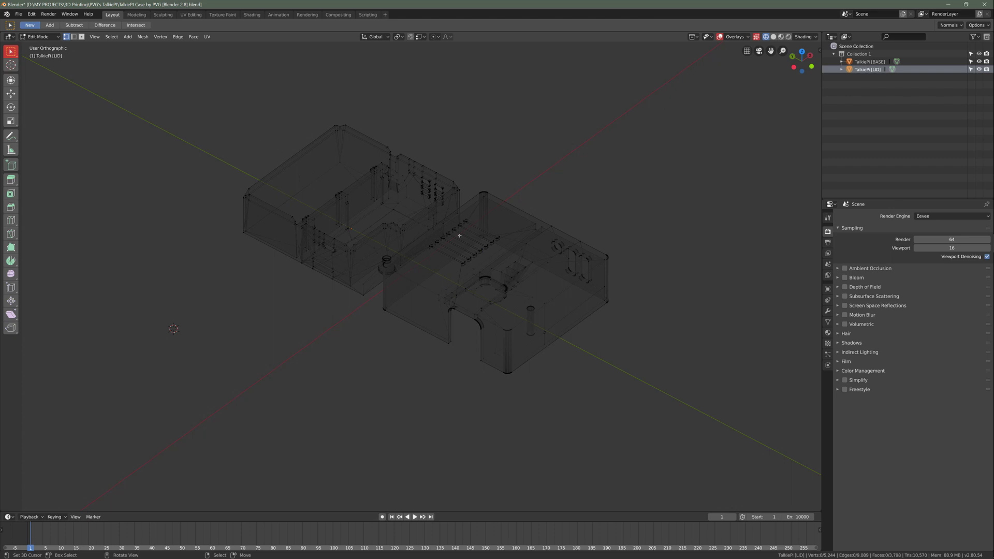
key(KP_7)
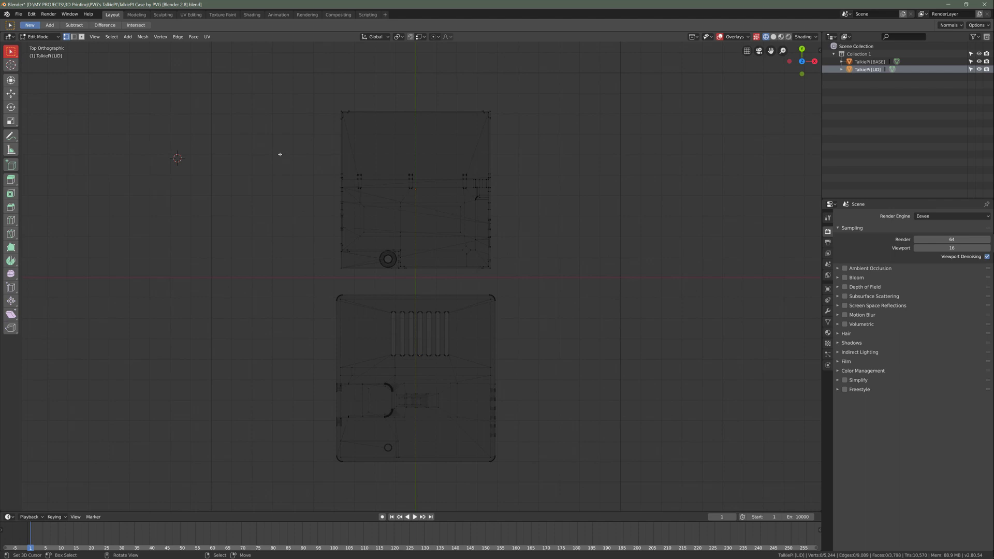
Box-select the top edges of both the base and the lid
key(b)
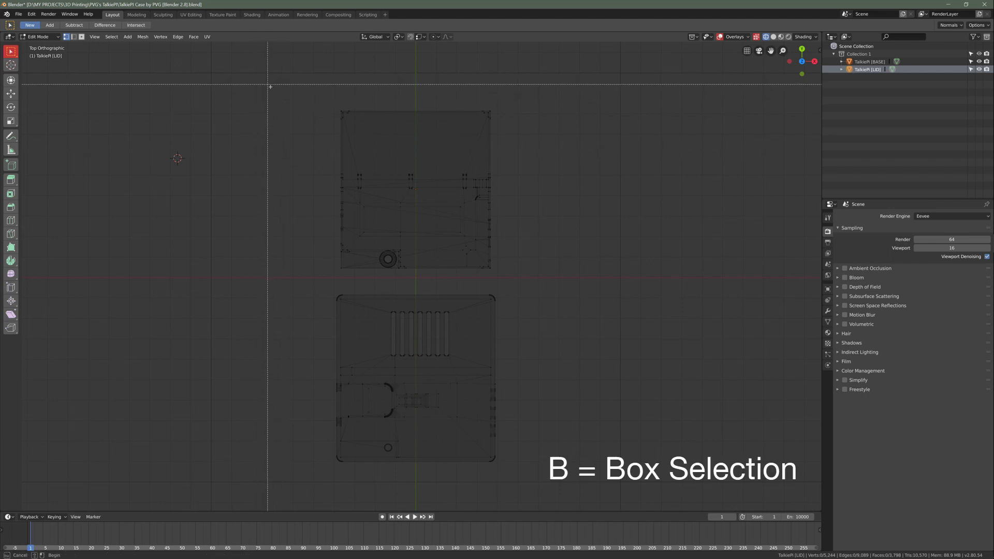
drag(250, 82, 546, 141)
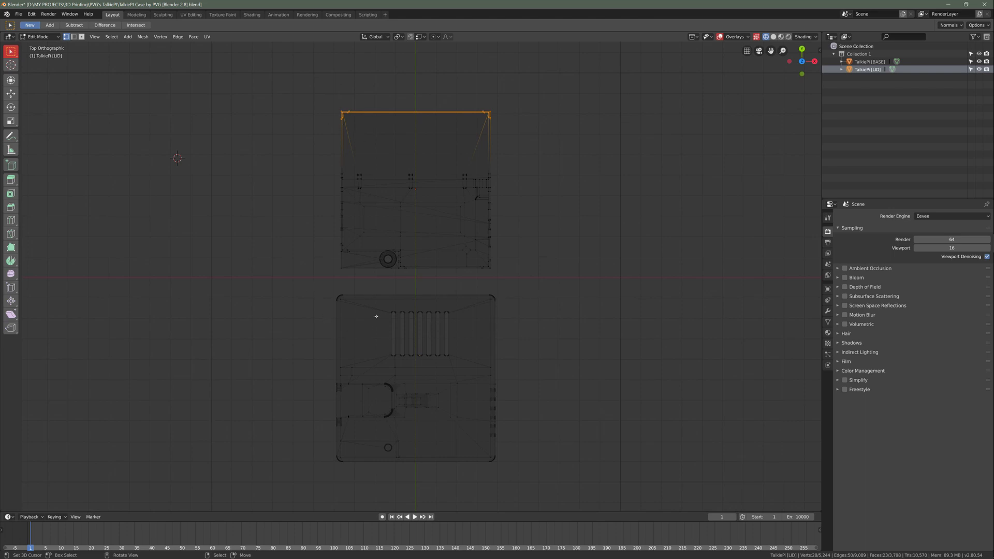
key(b)
drag(267, 283, 561, 328)
middle_drag(561, 328, 523, 288)
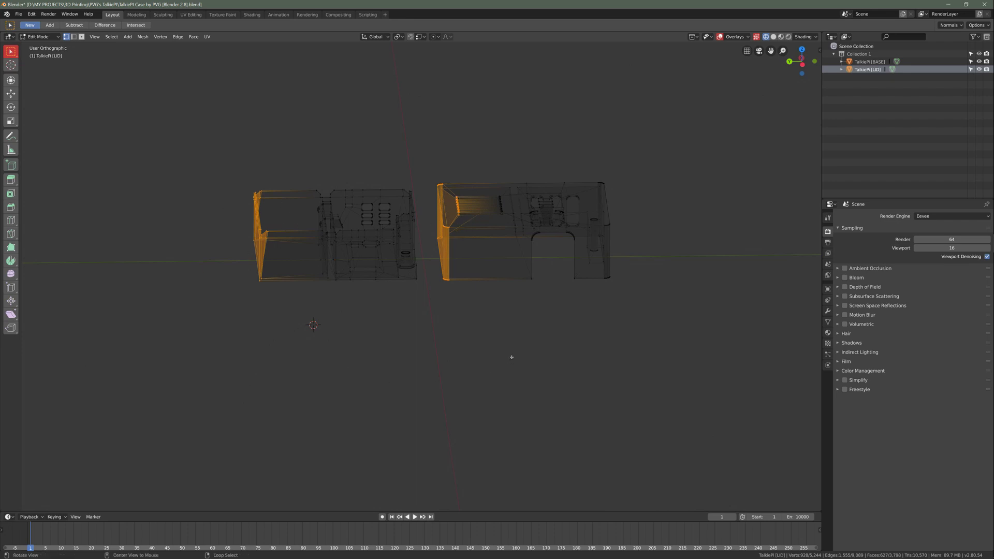
middle_drag(510, 356, 580, 276)
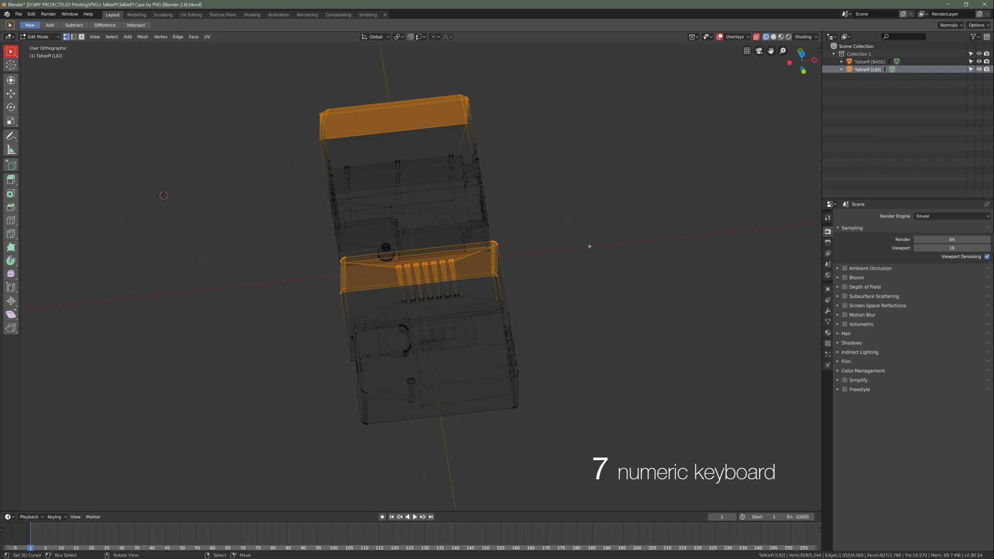
key(KP_7)
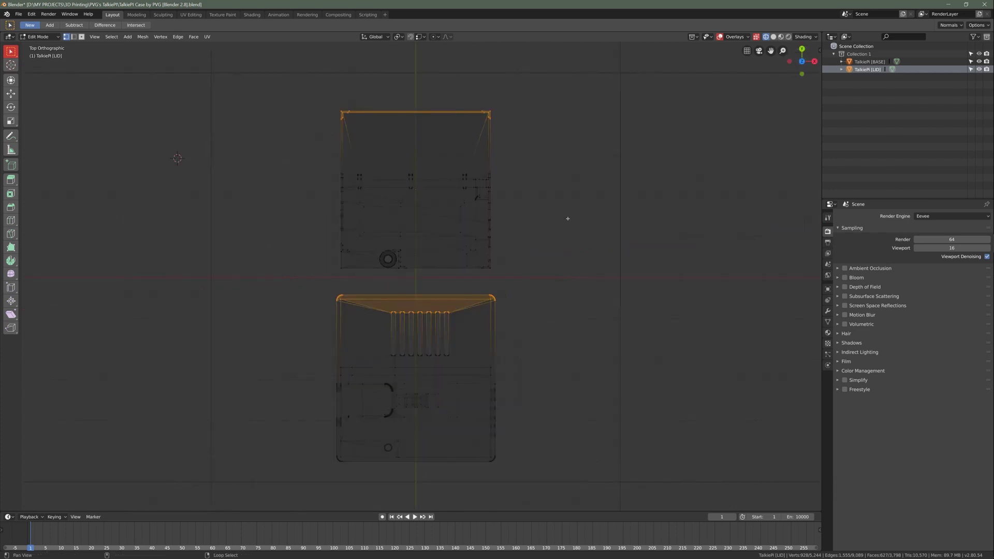
ctrl+scroll(569, 216, down, 2)
ctrl+scroll(539, 235, up, 1)
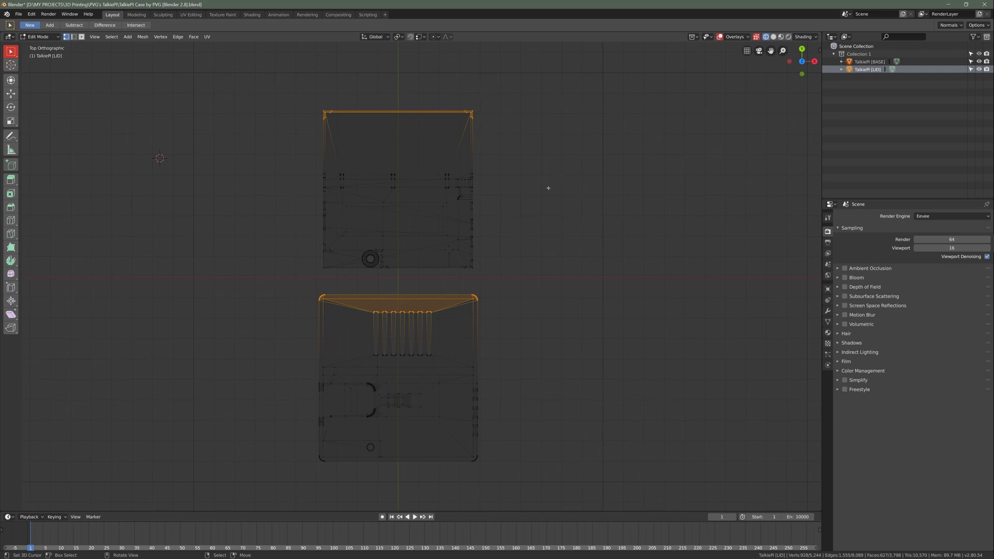
Move the selected top edges 1 mm along the global Y axis
key(g)
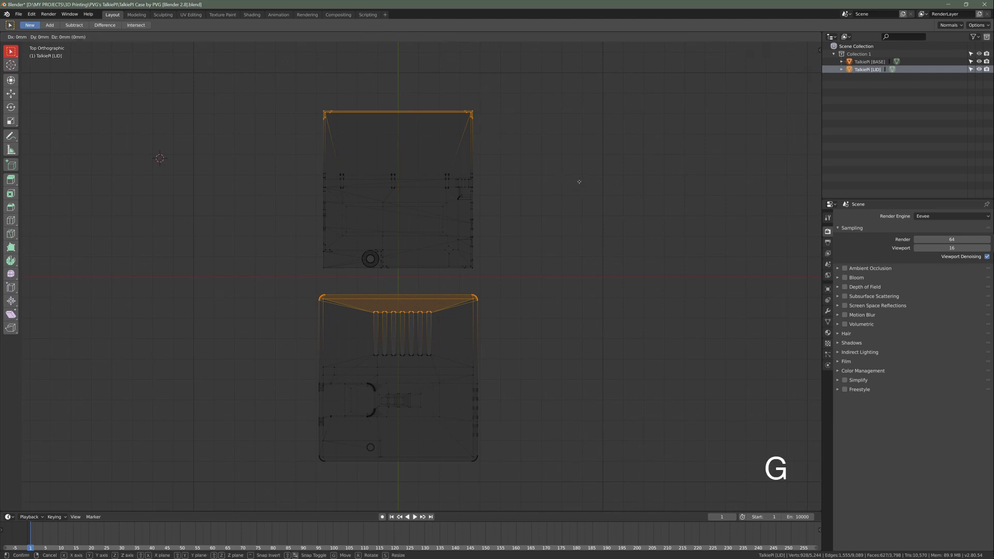
key(y)
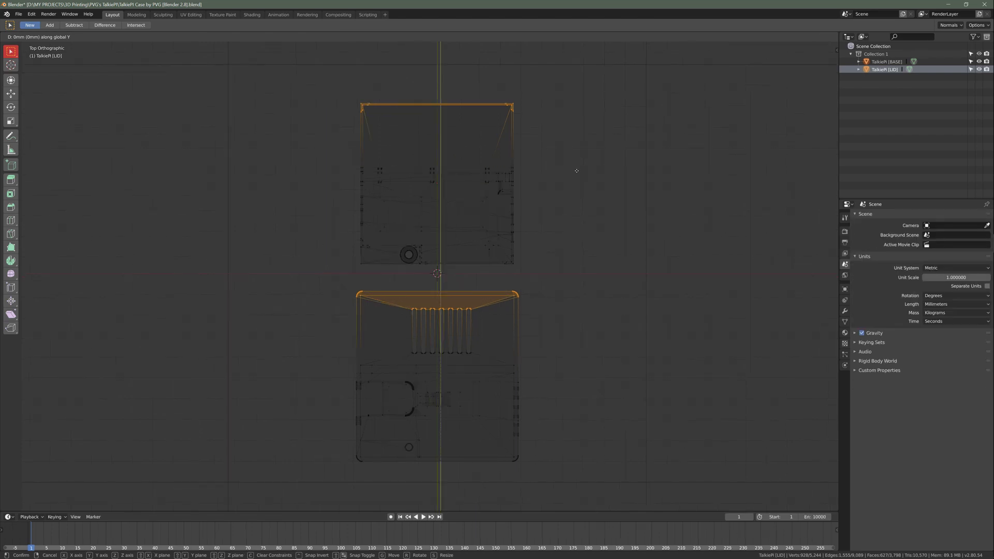
key(KP_1)
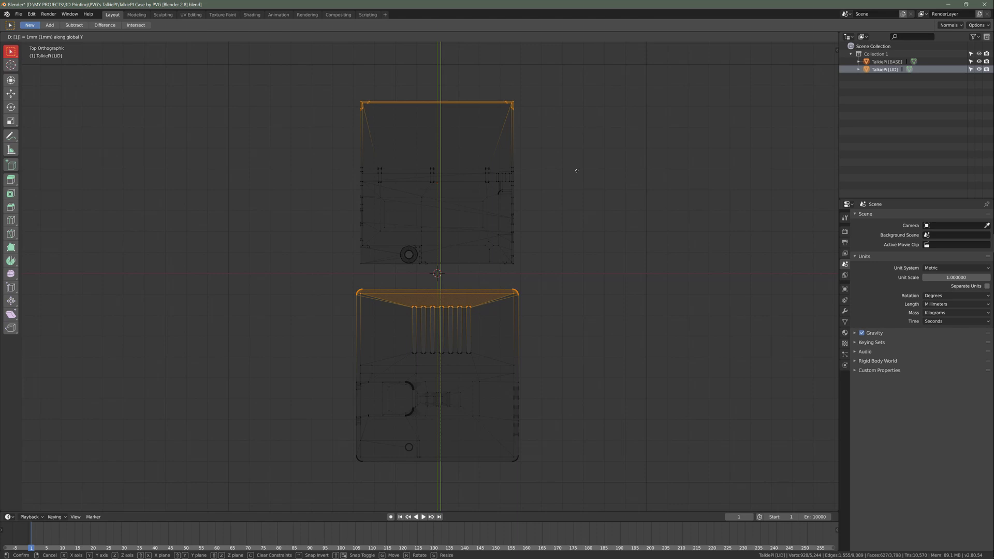
key(Return)
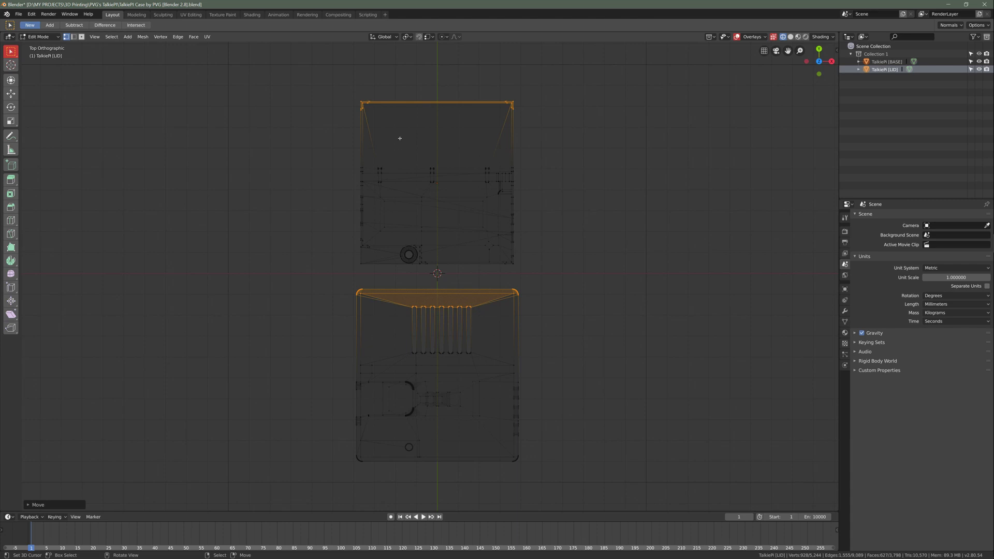
key(Tab)
middle_drag(418, 241, 509, 240)
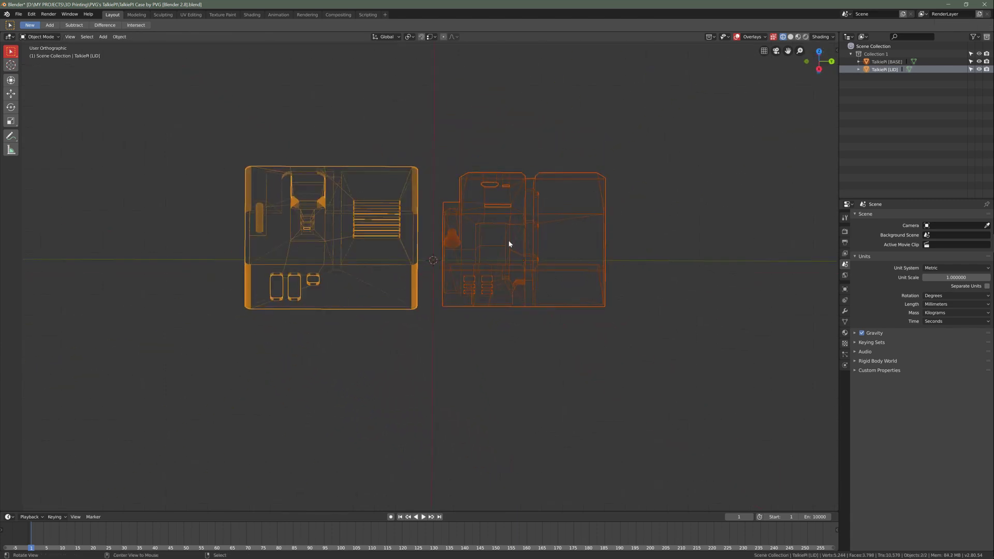
middle_drag(458, 281, 498, 221)
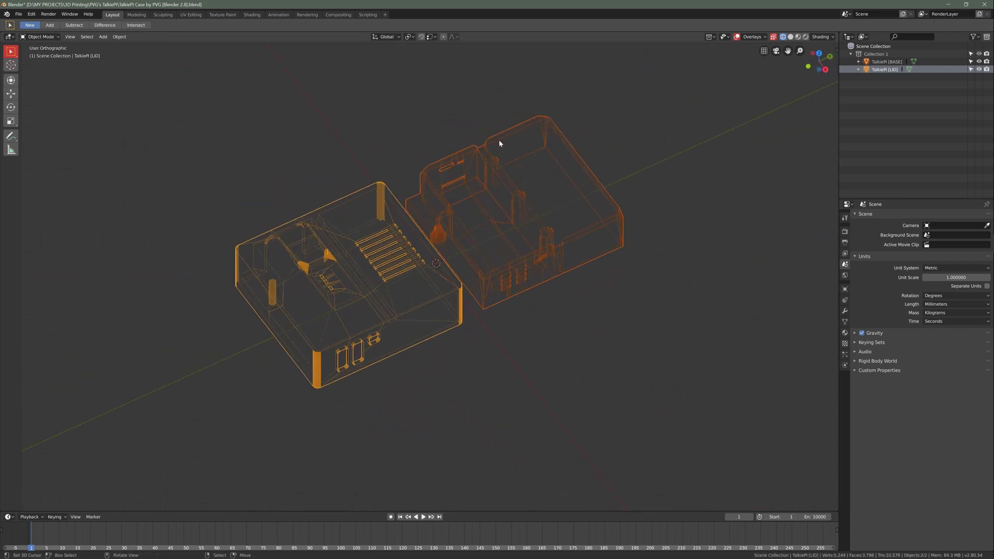
middle_drag(479, 171, 482, 281)
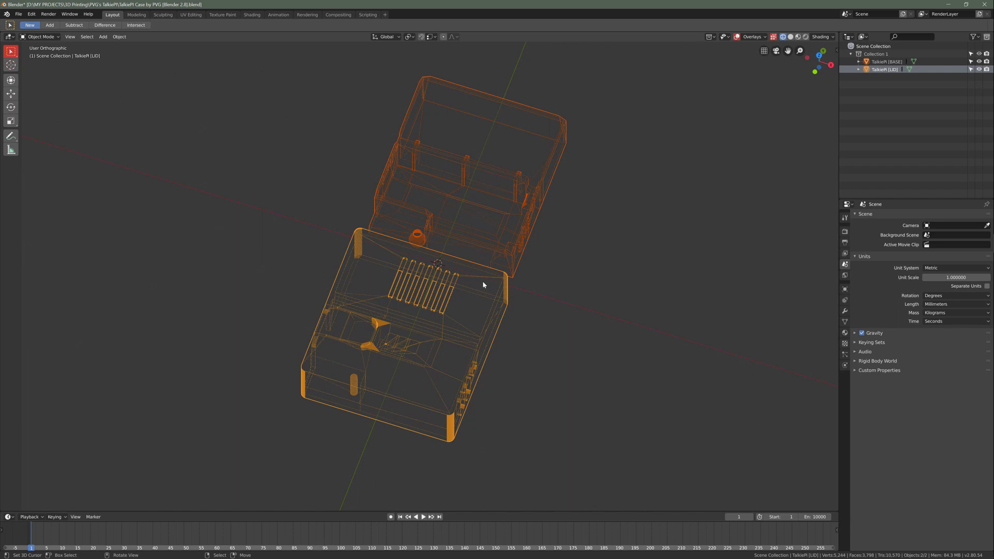
key(KP_7)
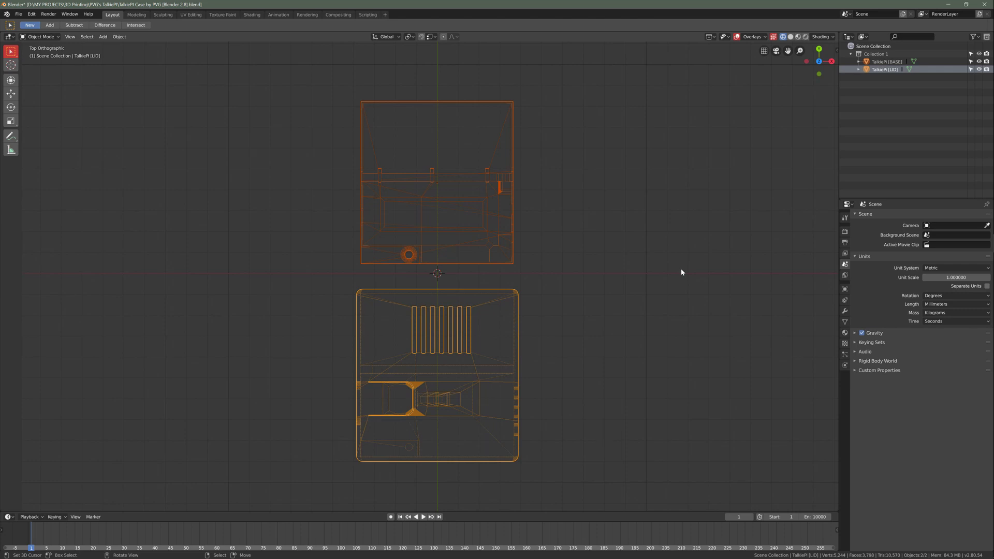
key(KP_1)
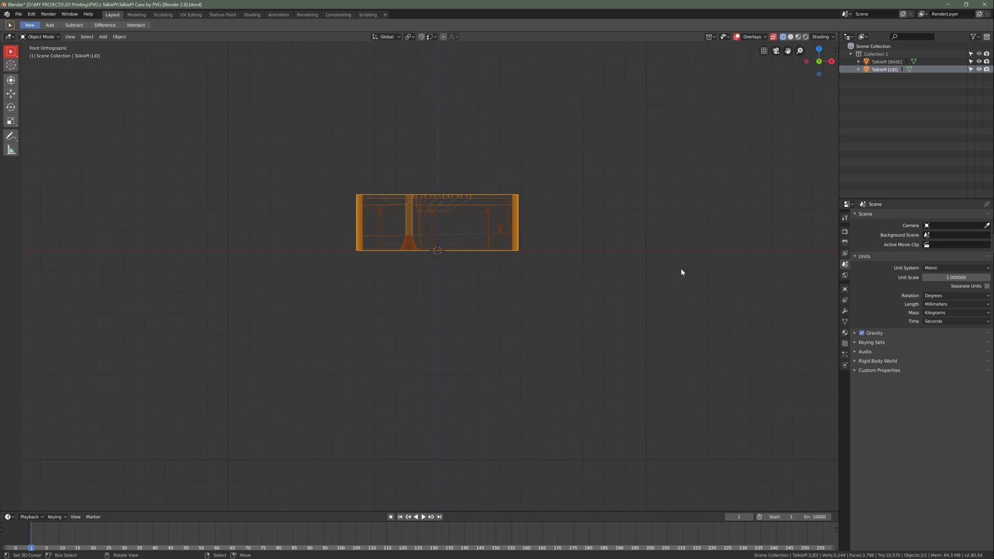
key(KP_3)
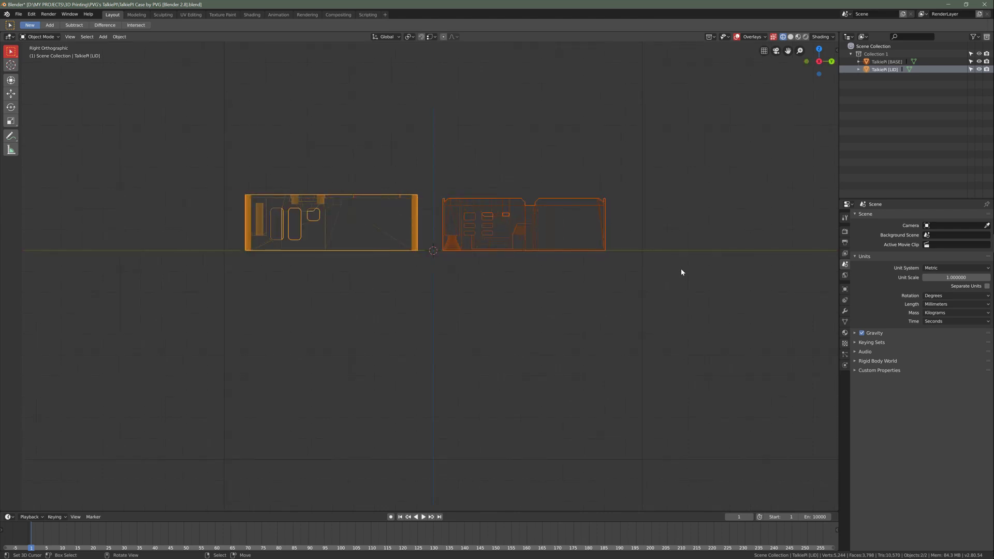
key(KP_7)
key(KP_3)
key(KP_7)
key(KP_1)
key(KP_3)
key(KP_7)
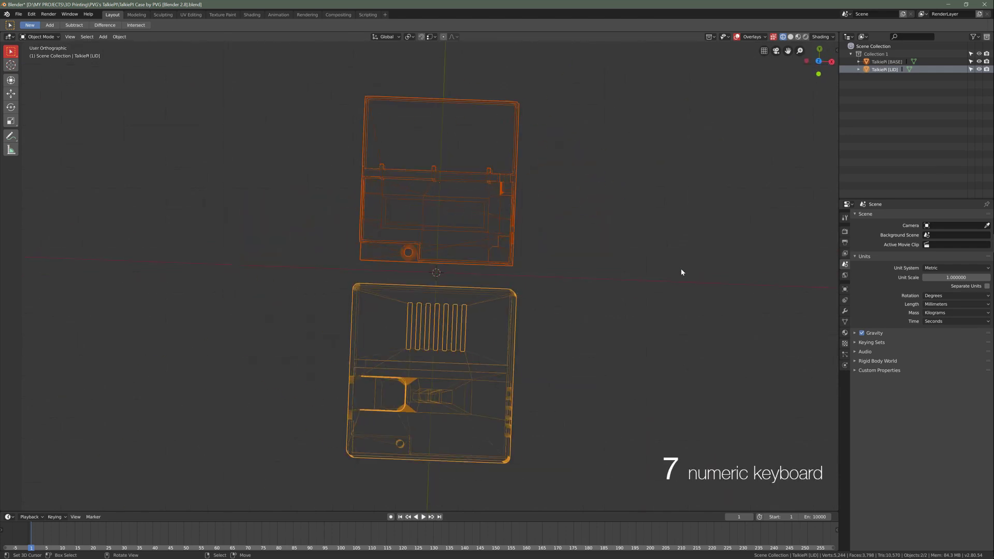
key(KP_5)
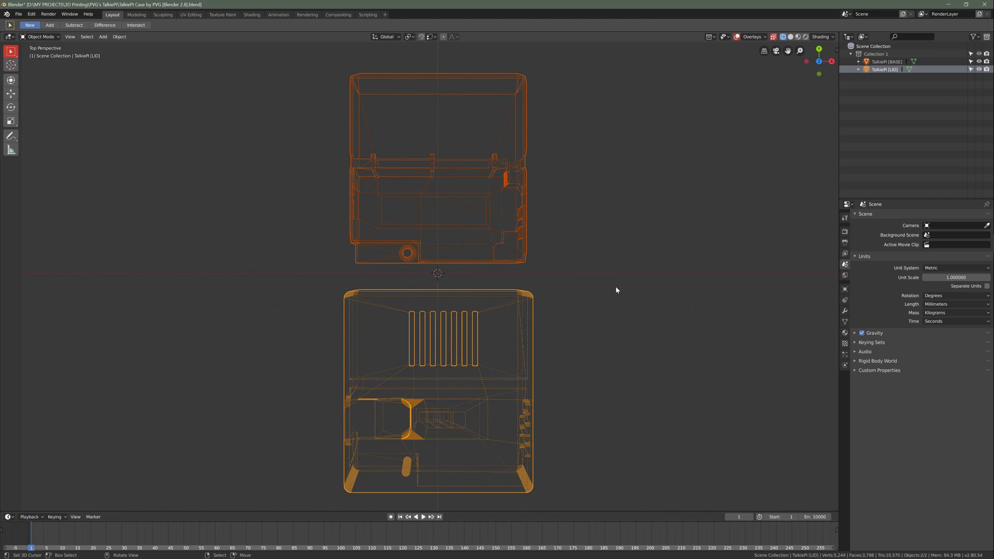
key(KP_5)
key(KP_5)
key(KP_5)
key(KP_5)
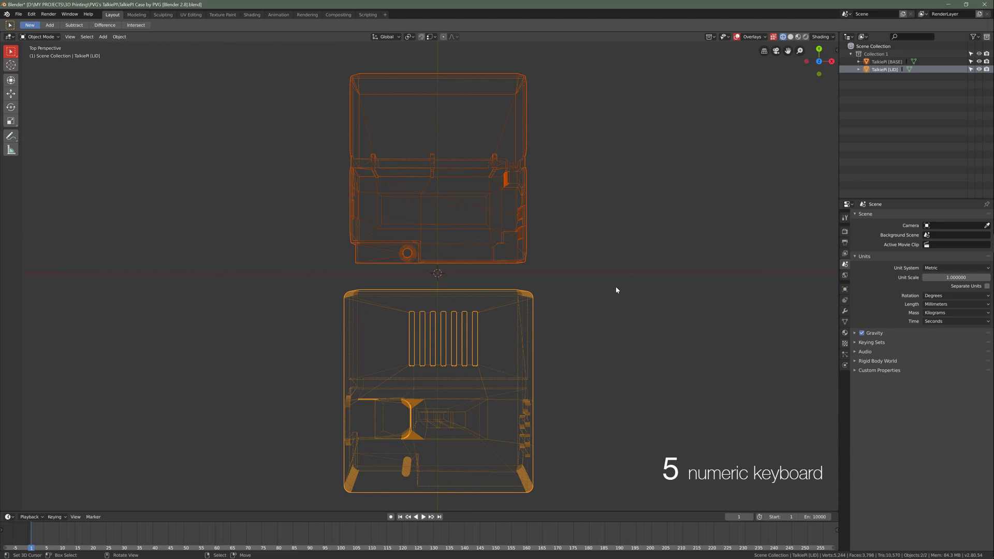
key(KP_5)
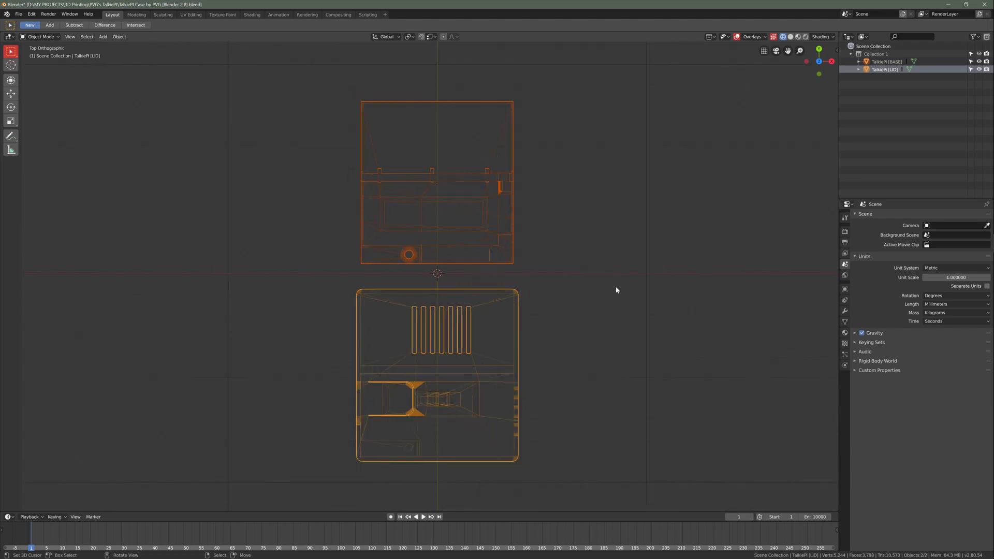
middle_drag(610, 340, 564, 349)
From the top view, select the base and lid together and enter Edit Mode
key(KP_7)
click(362, 172)
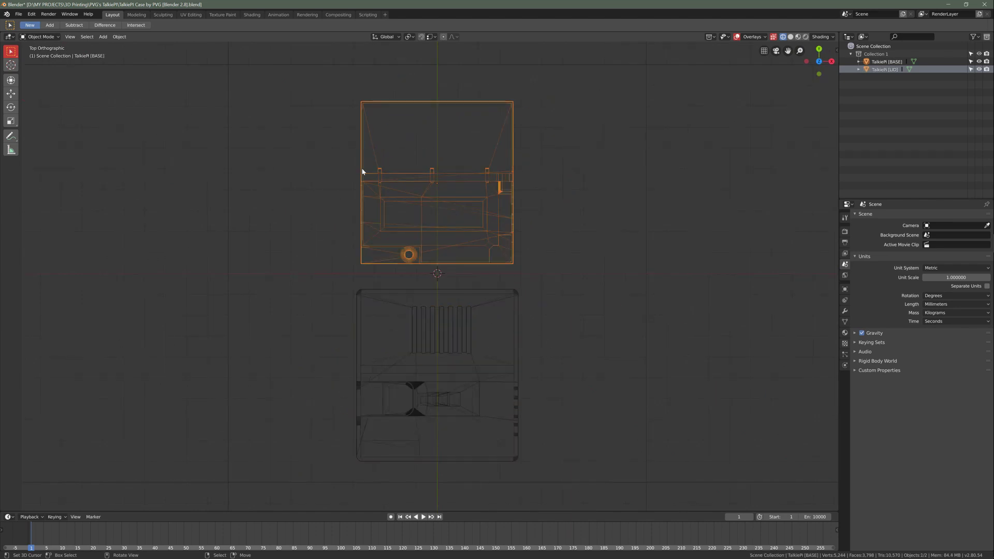
shift+click(490, 290)
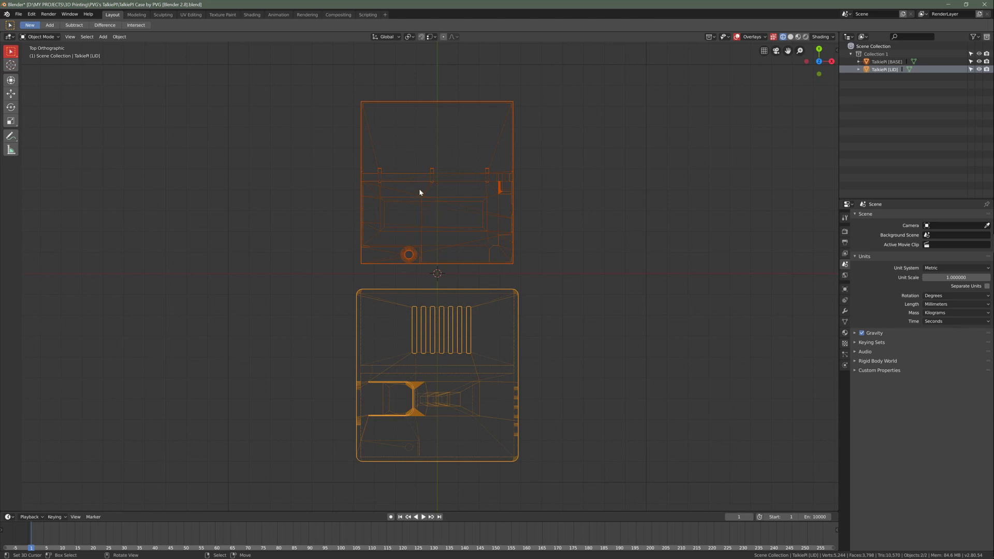
key(Tab)
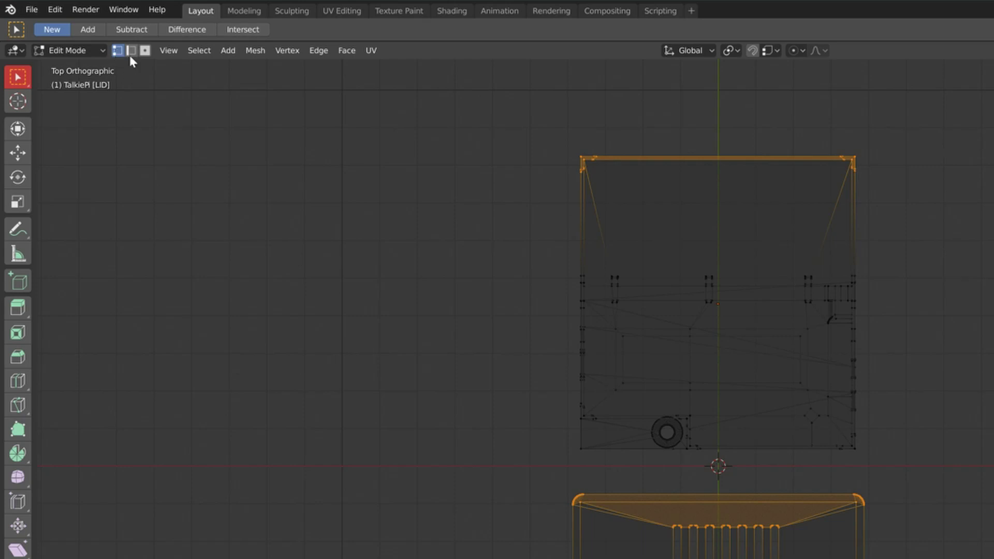
Try edge, face and vertex select modes, then select all and deselect everything
click(131, 50)
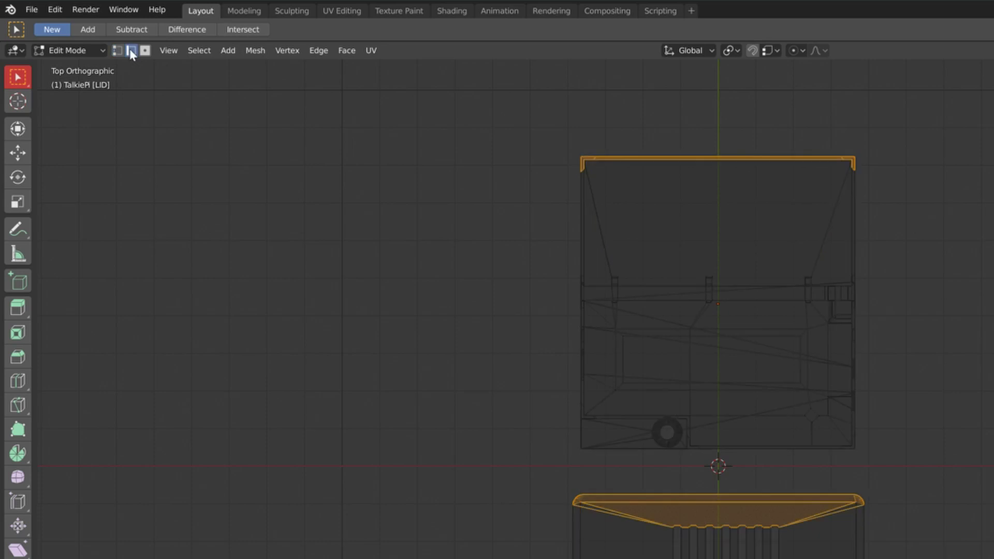
click(706, 163)
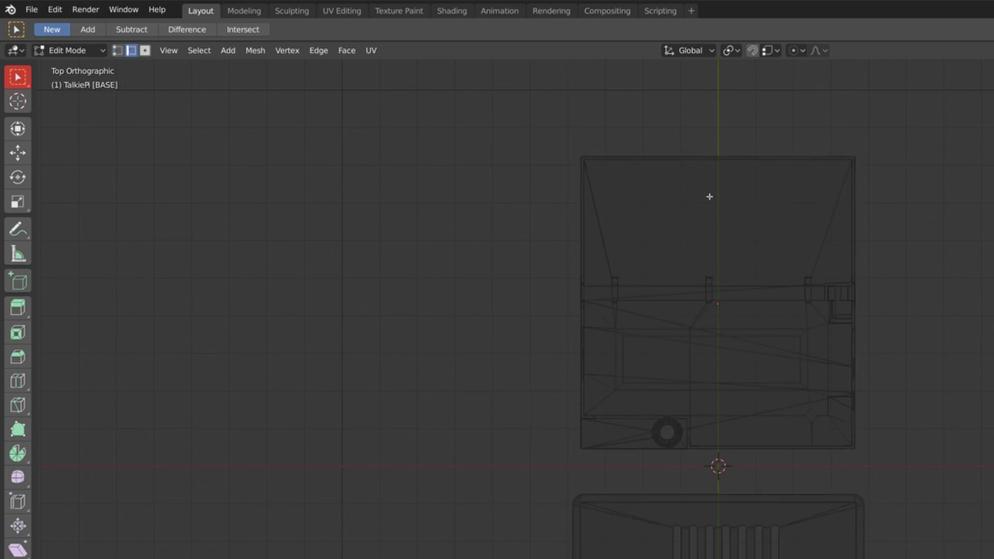
click(145, 52)
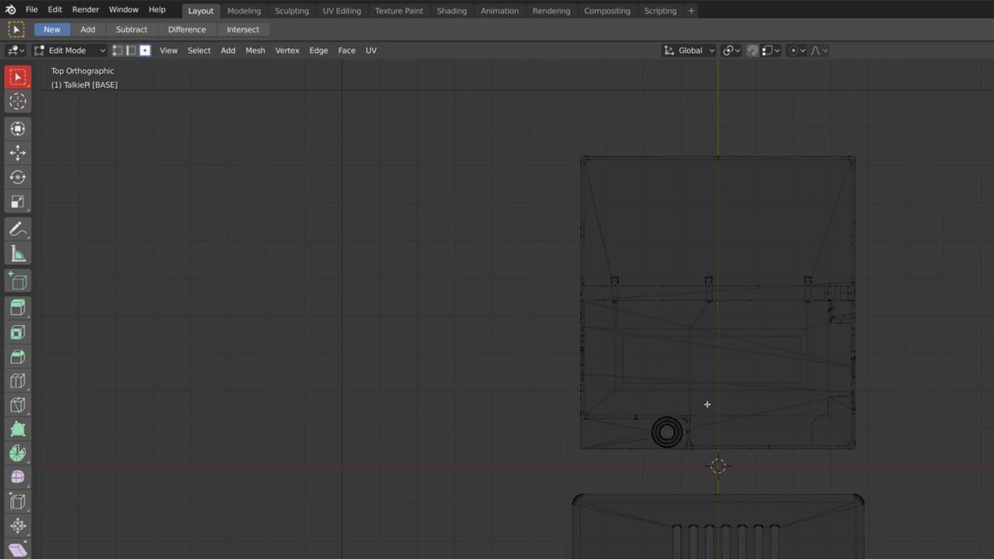
click(722, 223)
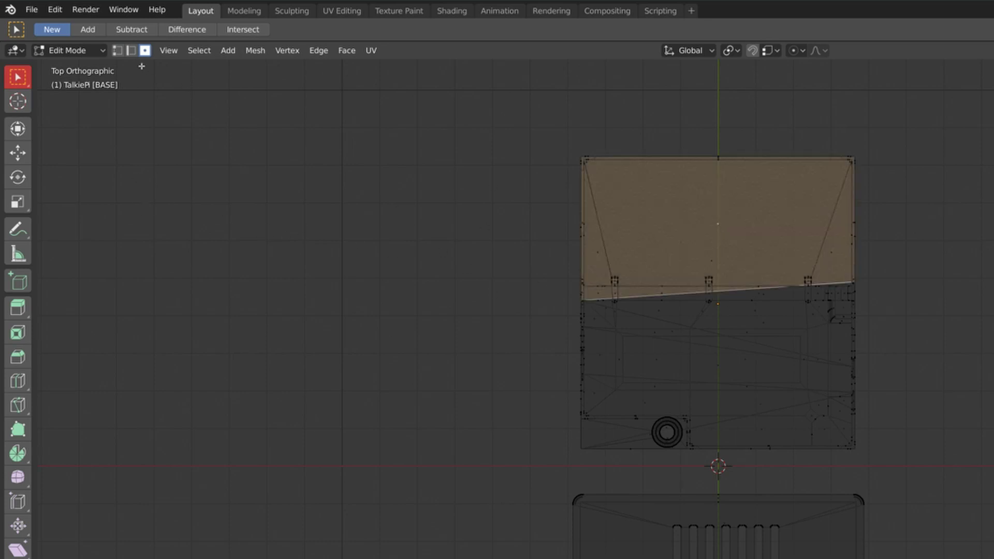
click(117, 50)
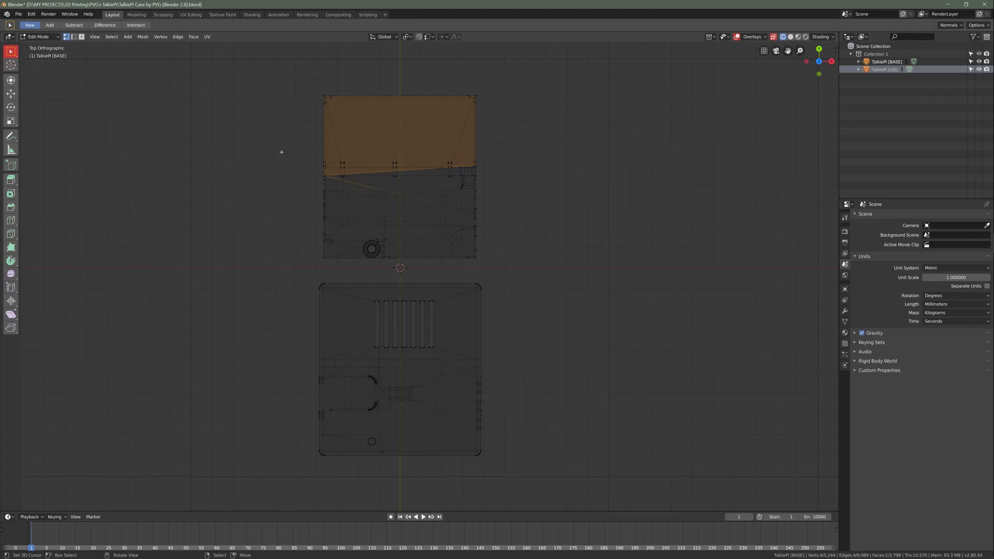
key(a)
key(alt+a)
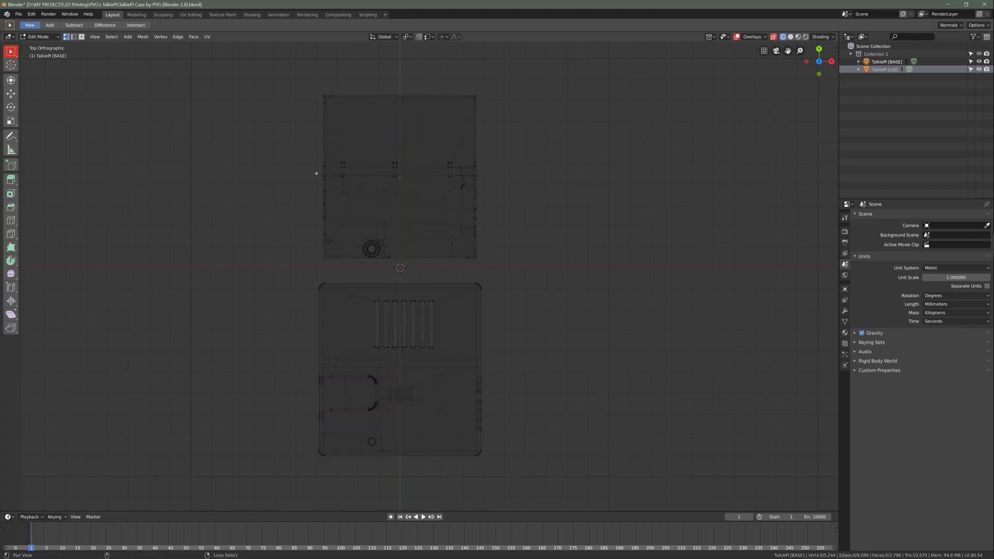
Show both parts in Solid shading at an angle and zoom in
middle_drag(295, 161, 545, 172)
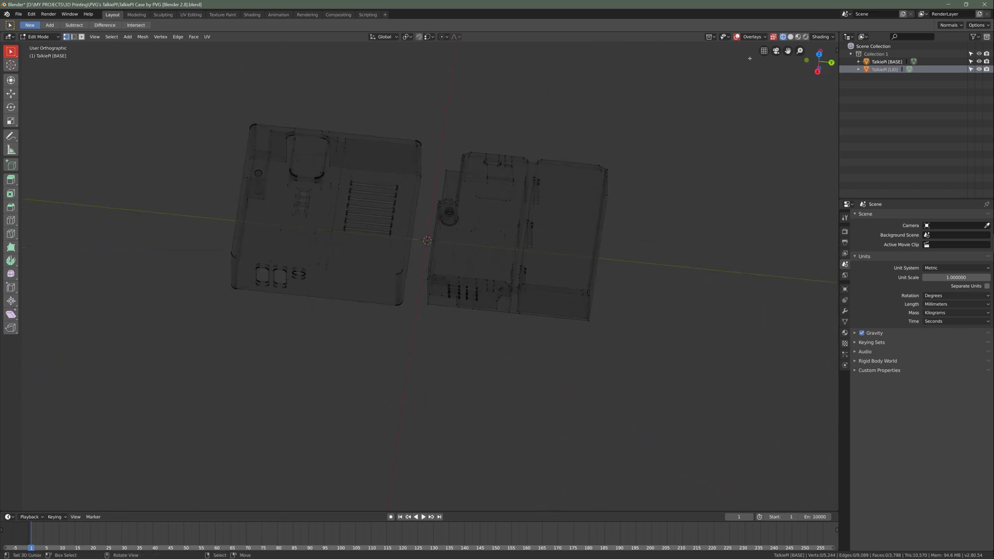
click(790, 37)
mouse_move(781, 67)
middle_down()
mouse_move(412, 203)
mouse_move(323, 281)
mouse_move(449, 247)
mouse_move(438, 232)
middle_up()
scroll(323, 281, up, 3)
scroll(323, 281, up, 1)
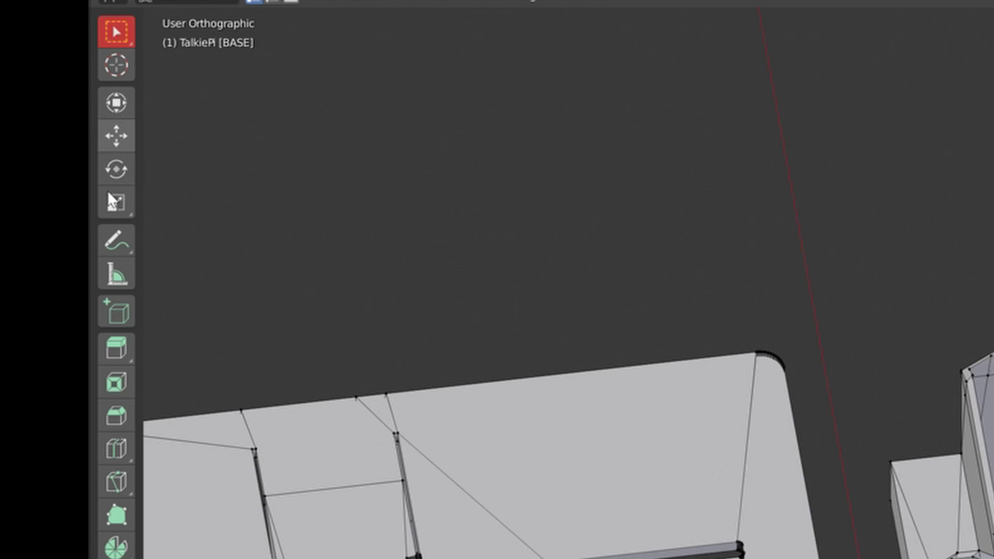
Switch to the Measure tool and orbit to a near-top view of the parts
click(117, 277)
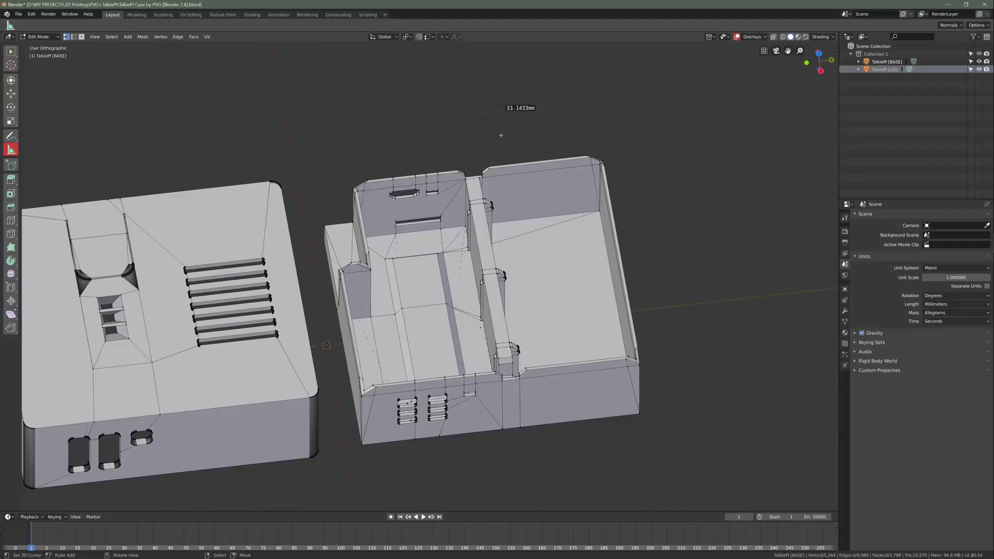
middle_drag(497, 133, 550, 140)
middle_drag(505, 163, 542, 141)
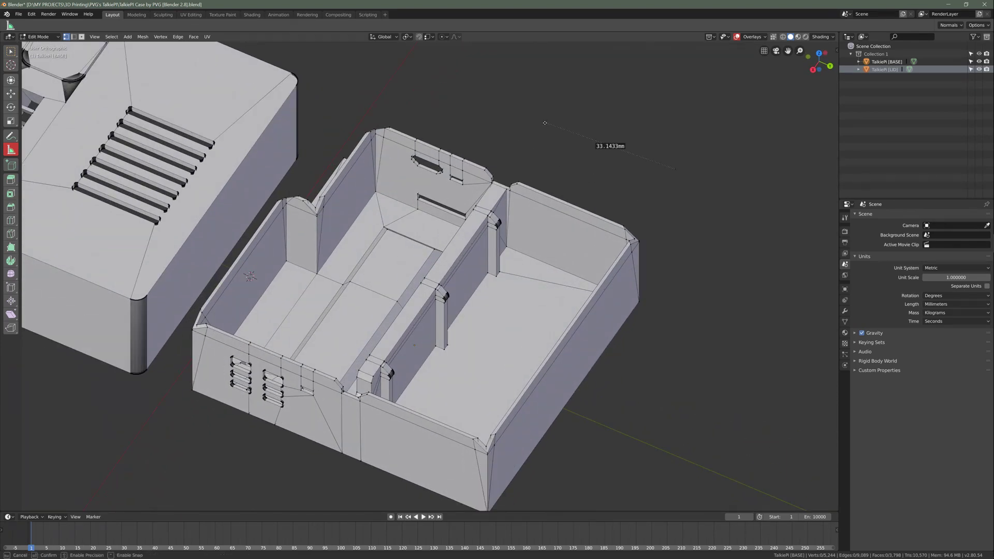
Snap the ruler ends with Ctrl to measure the base's inner wall height, about 33.67 mm
mouse_move(544, 123)
mouse_down()
mouse_move(536, 154)
mouse_move(553, 132)
mouse_move(449, 138)
mouse_move(536, 138)
mouse_up()
key(ctrl)
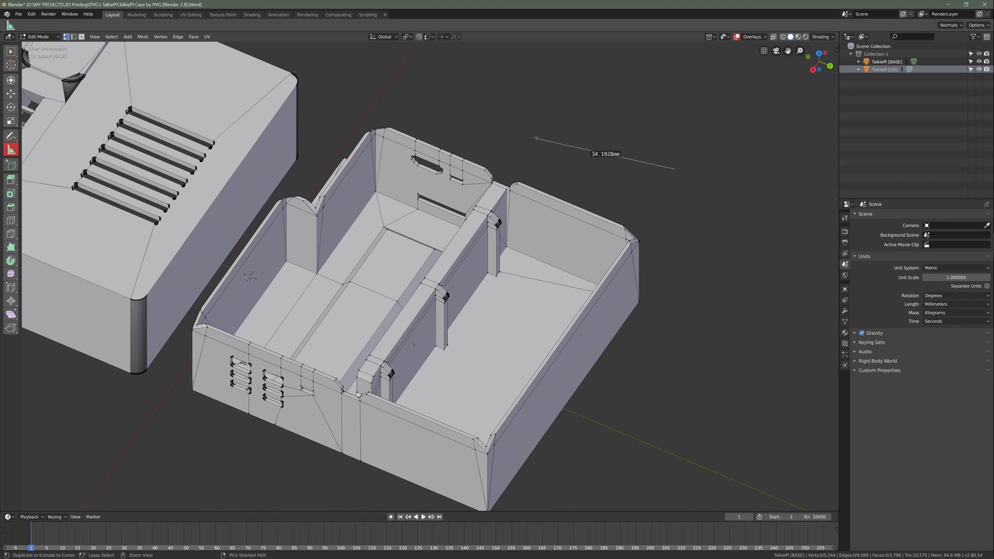
drag(536, 139, 506, 188)
middle_drag(530, 240, 573, 278)
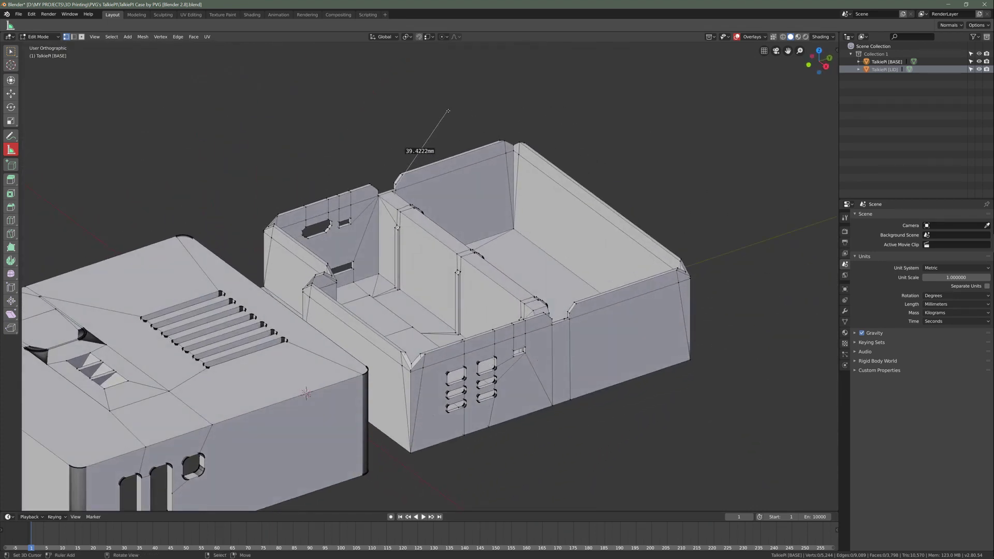
drag(447, 110, 513, 150)
Add a ruler measuring the 1.6 mm gap at a support post's foot
middle_drag(483, 210, 384, 291)
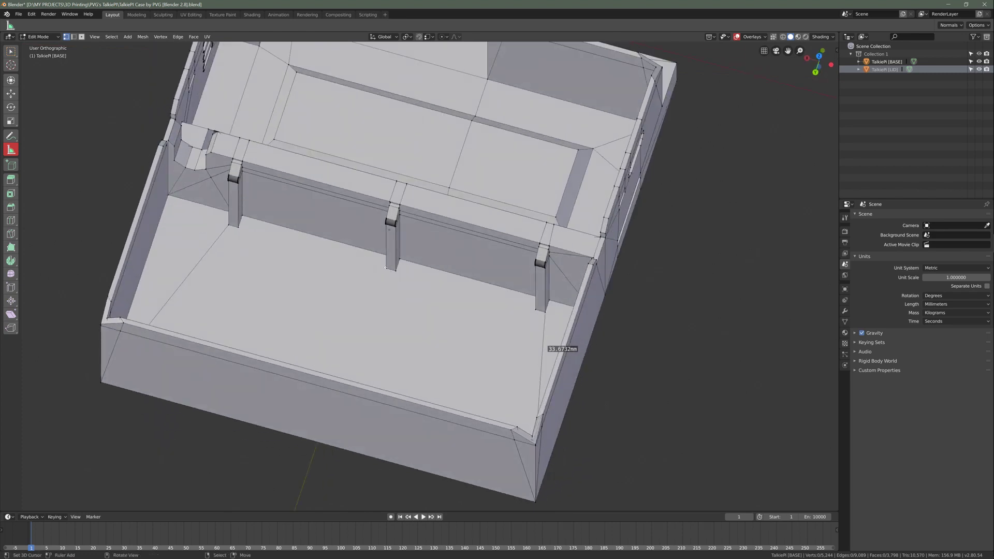
mouse_move(386, 268)
mouse_down()
mouse_move(392, 301)
mouse_move(390, 270)
mouse_move(373, 289)
mouse_move(386, 268)
mouse_up()
middle_drag(385, 269, 400, 302)
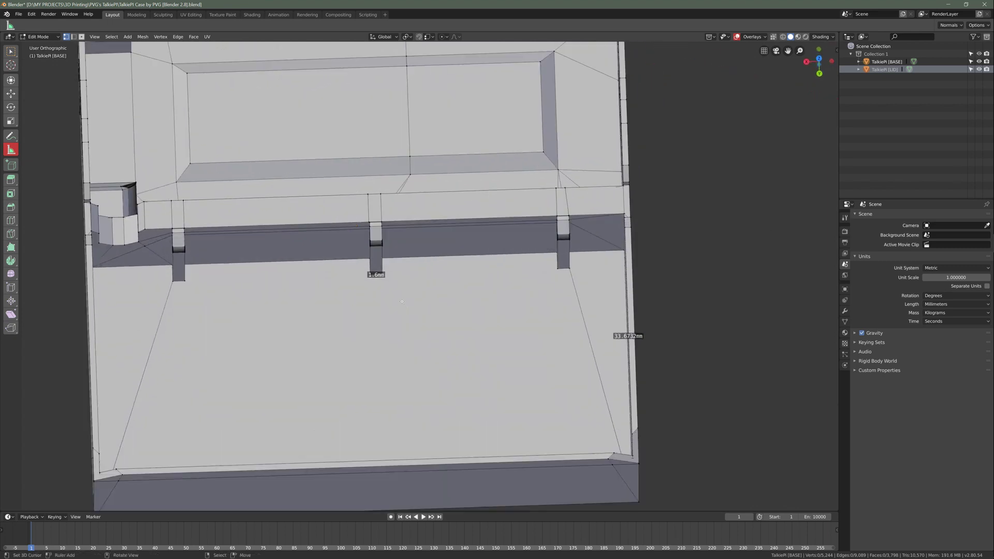
scroll(400, 302, up, 5)
scroll(400, 301, up, 3)
middle_drag(254, 287, 182, 124)
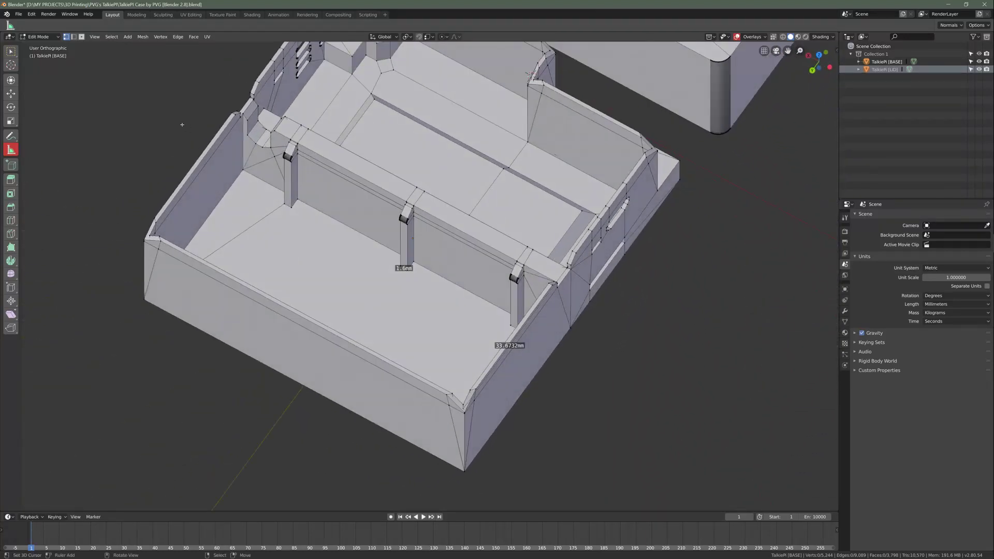
mouse_move(253, 187)
mouse_down()
mouse_move(422, 349)
mouse_move(411, 343)
mouse_up()
drag(243, 169, 240, 169)
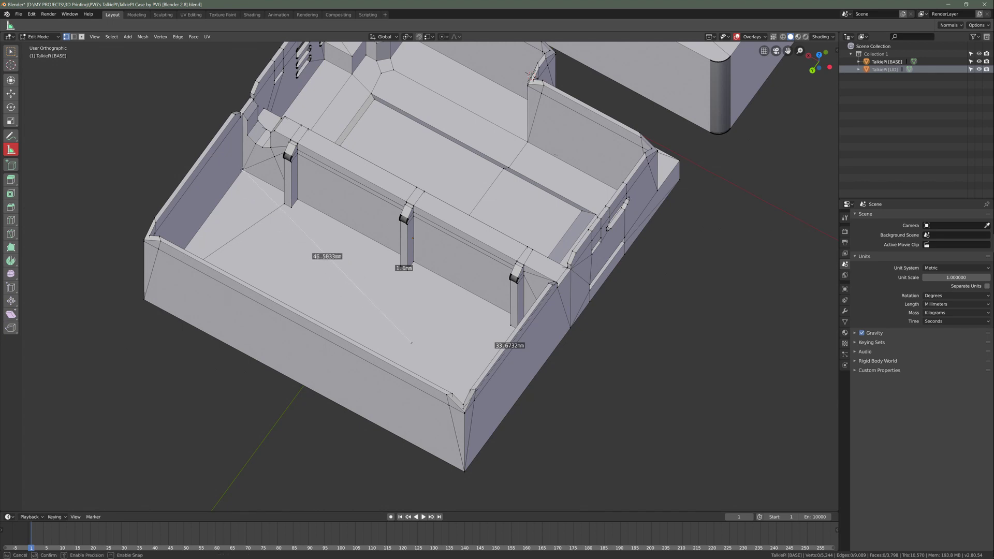
middle_drag(241, 169, 436, 340)
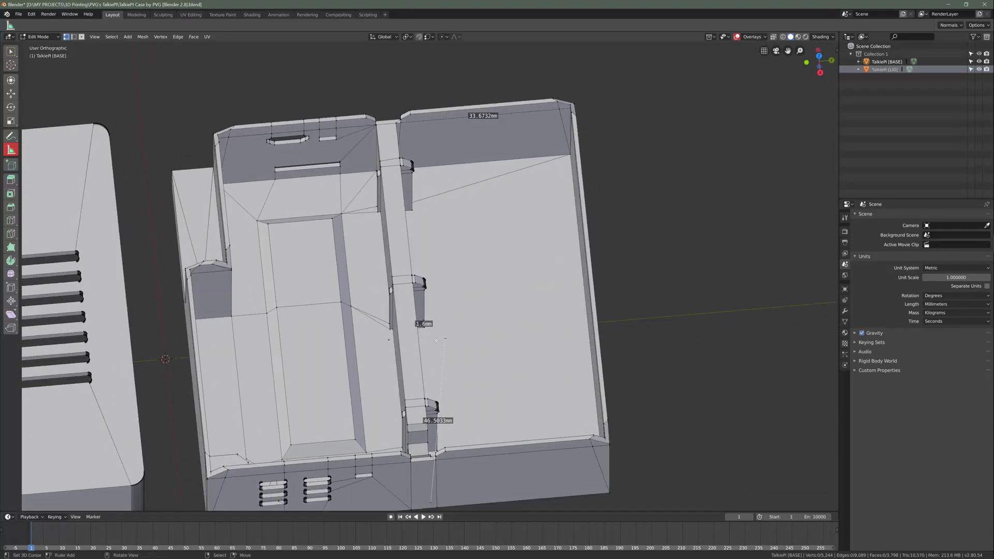
drag(444, 339, 570, 153)
middle_drag(569, 154, 386, 265)
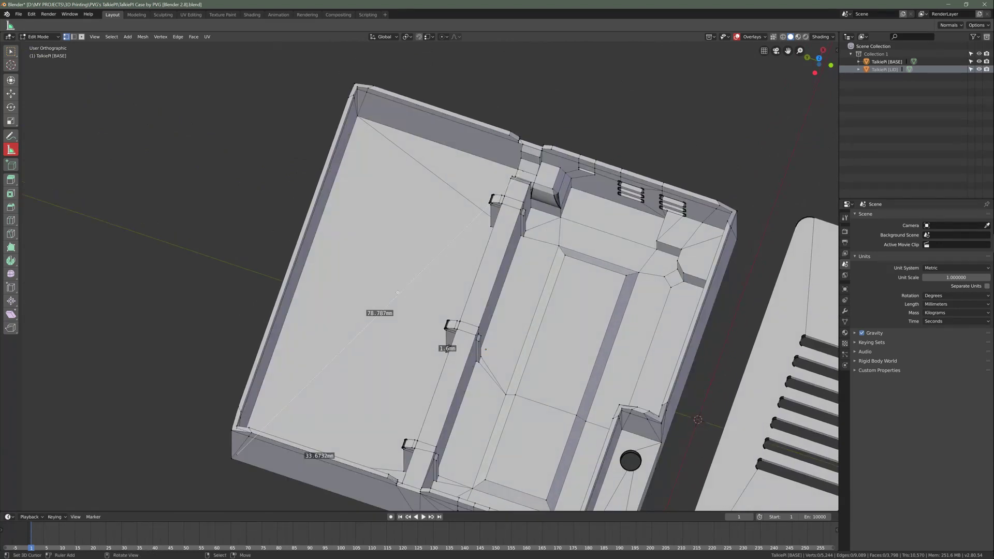
drag(397, 293, 397, 216)
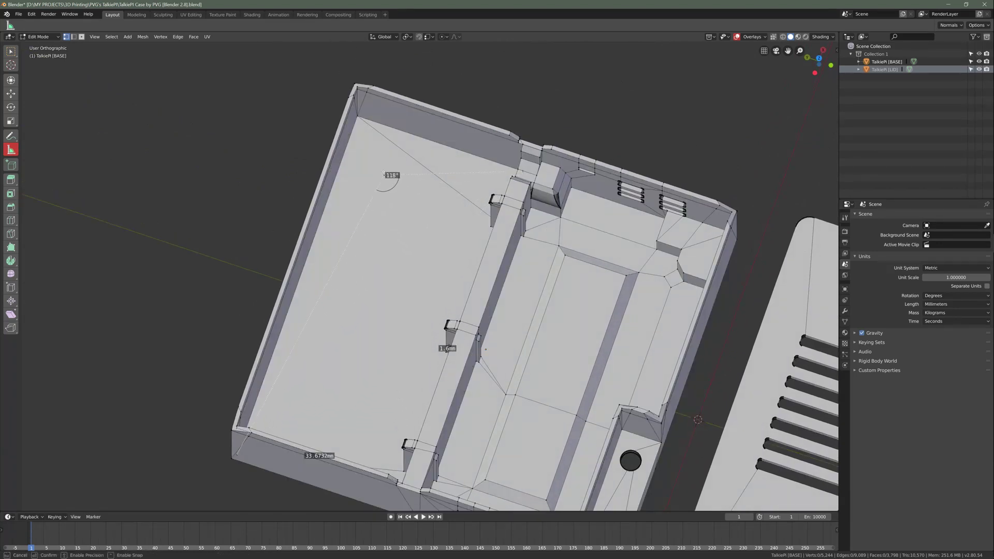
drag(359, 133, 358, 119)
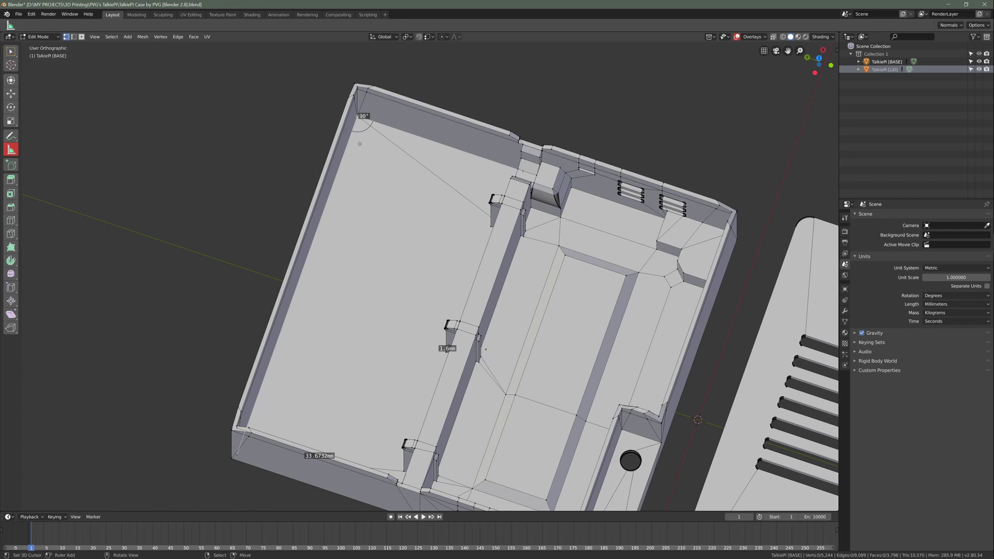
middle_drag(362, 123, 342, 143)
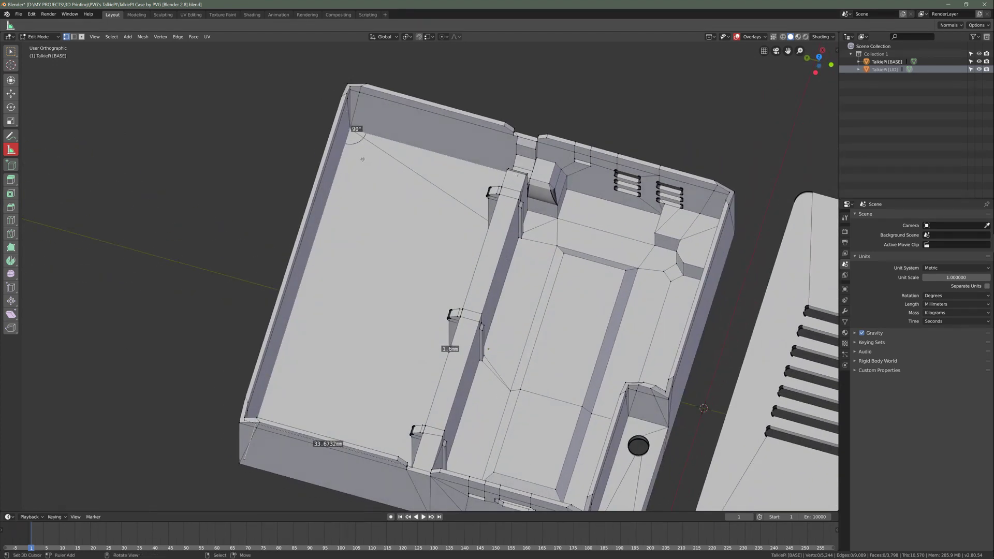
middle_drag(341, 208, 315, 300)
Turn on X-ray so the case base is see-through
scroll(416, 280, up, 3)
middle_drag(416, 280, 385, 296)
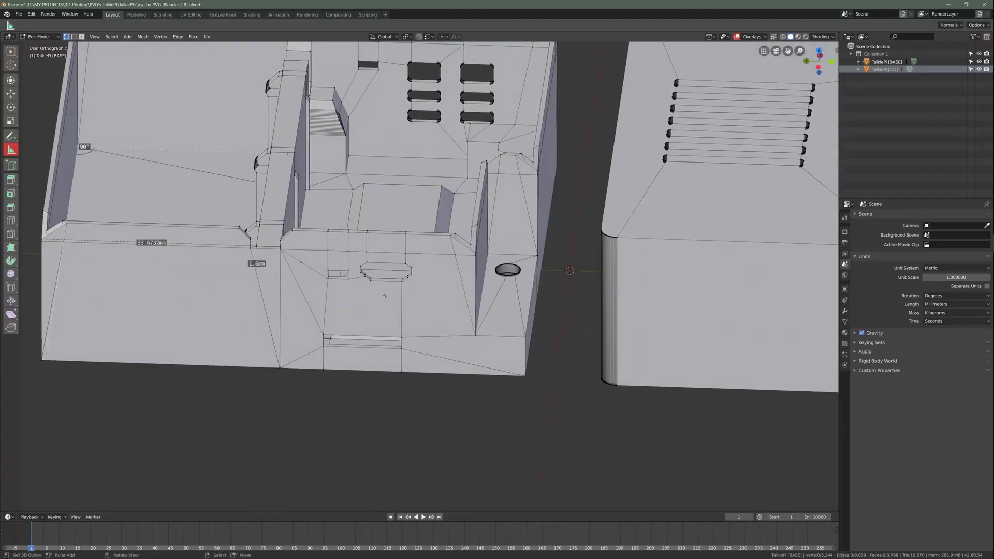
click(782, 37)
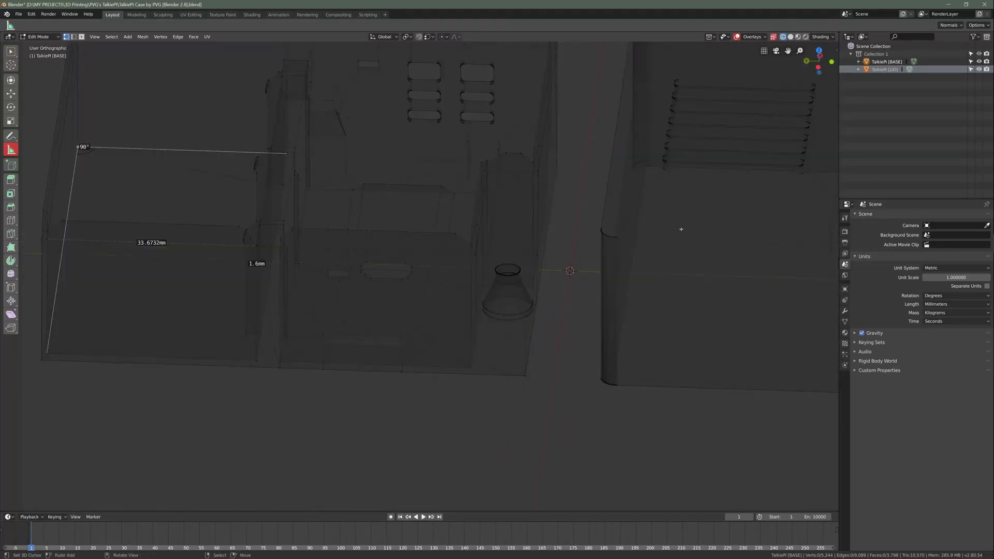
middle_drag(419, 299, 346, 284)
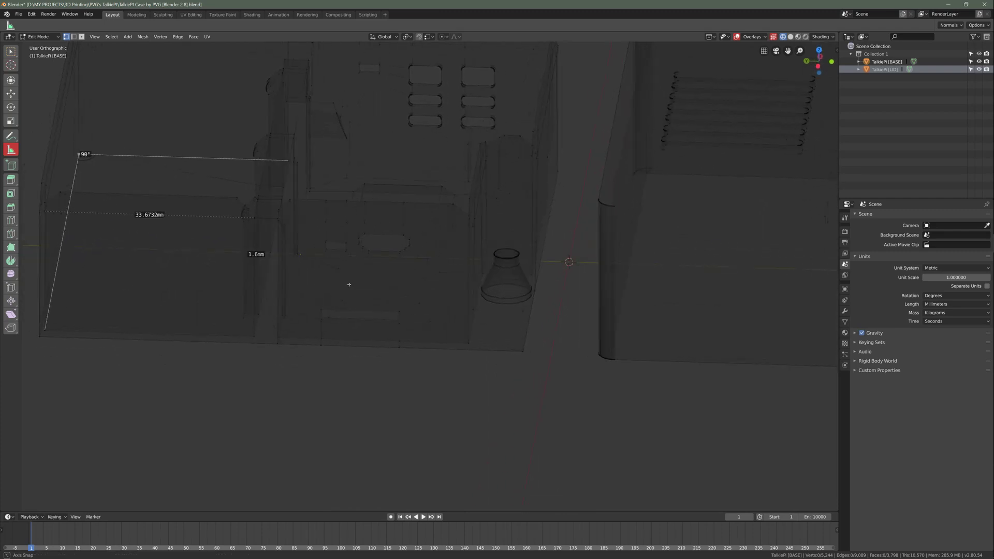
Switch to the Select Box tool and box-select the vertices of the small rounded slot
click(10, 52)
middle_drag(261, 237, 337, 264)
scroll(386, 275, up, 2)
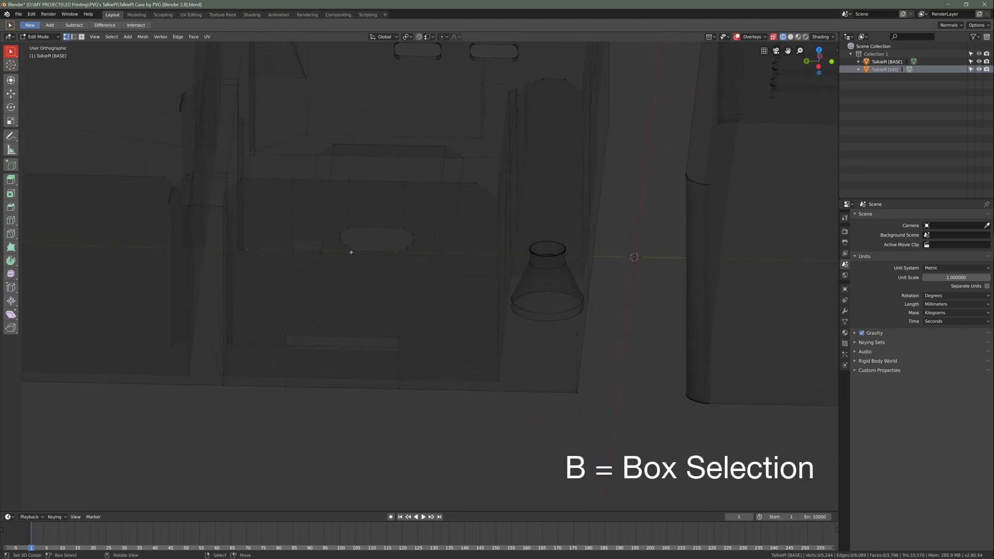
key(b)
drag(332, 217, 370, 263)
middle_drag(378, 295, 397, 289)
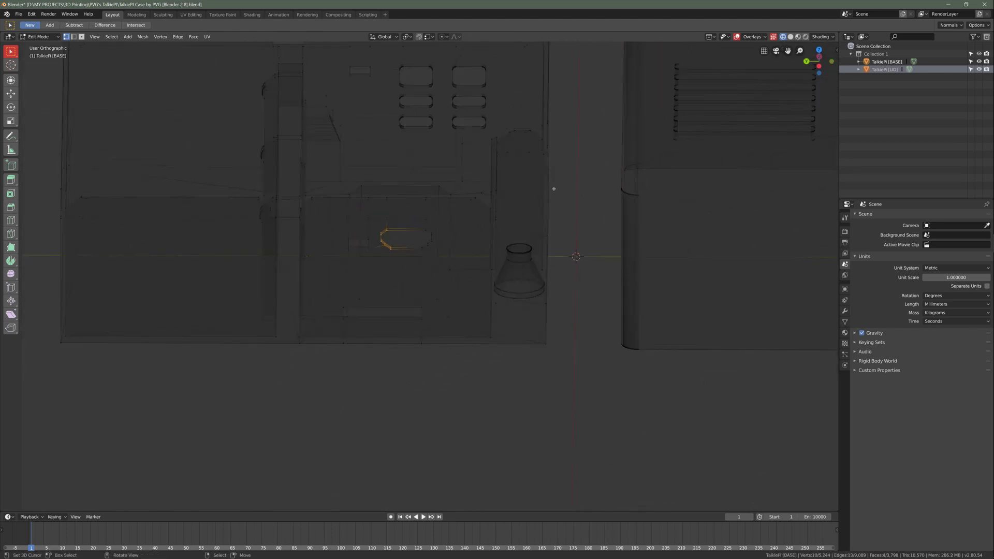
middle_drag(338, 300, 339, 300)
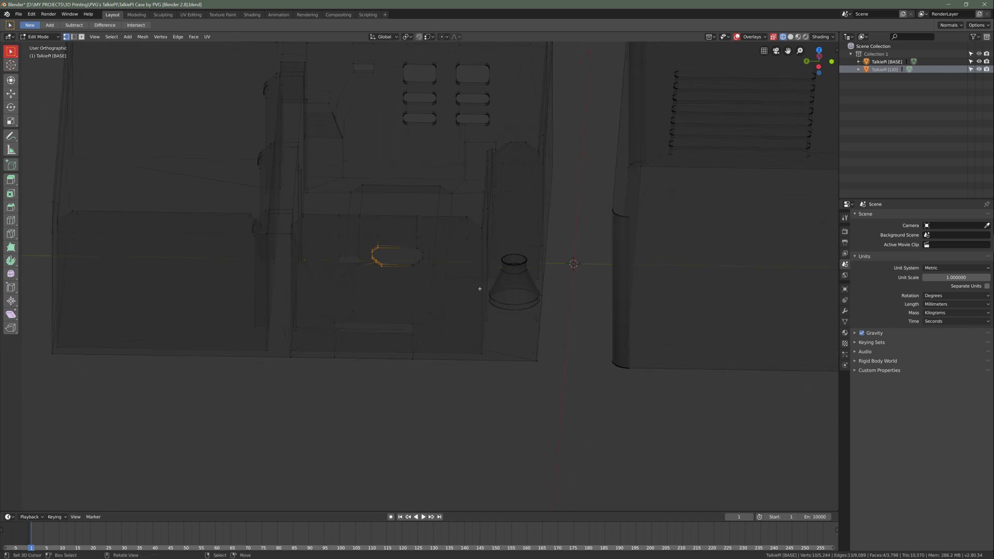
middle_drag(479, 288, 411, 273)
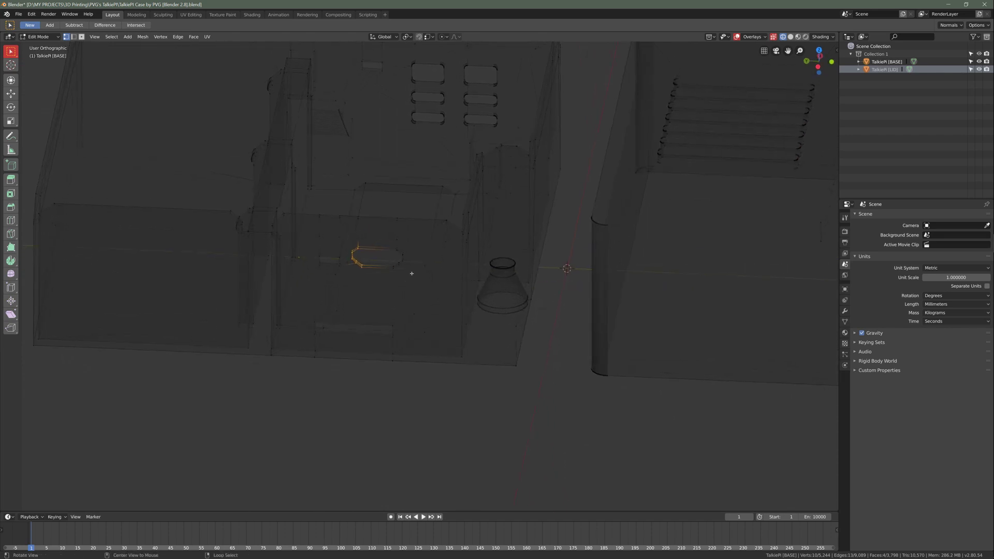
Extrude the selected slot outline in place
key(e)
click(385, 290)
middle_drag(385, 290, 450, 258)
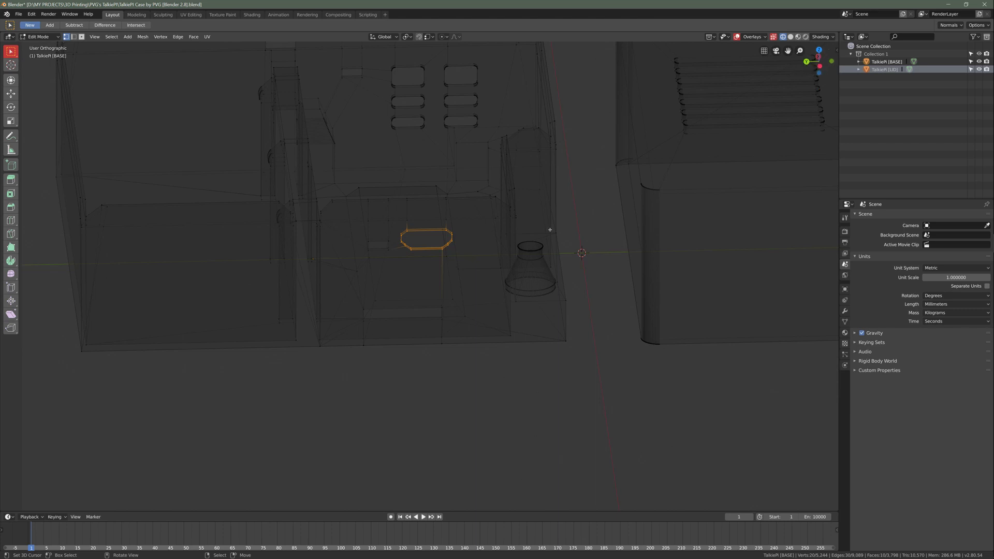
Move the extruded slot outline -1 mm along the Y axis
middle_drag(682, 254, 455, 280)
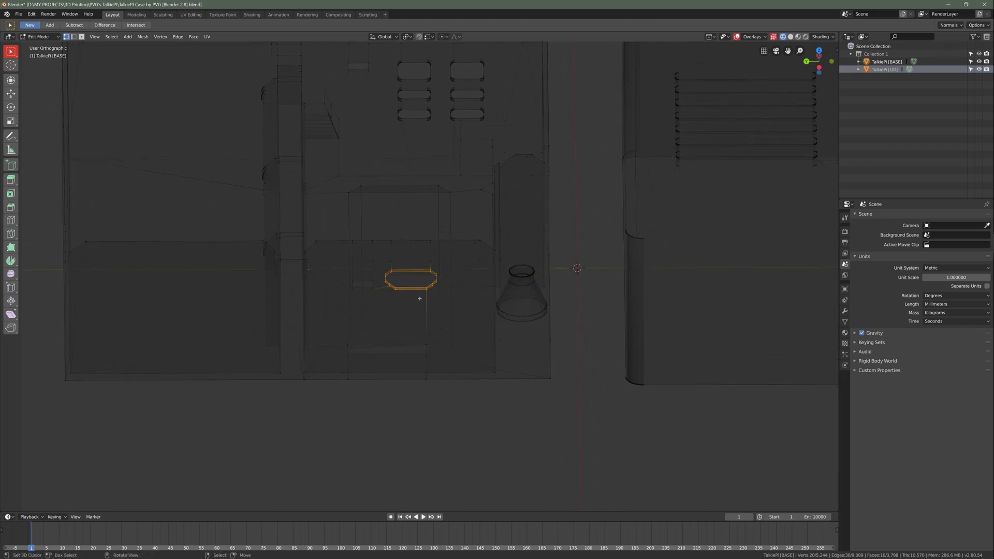
key(g)
key(y)
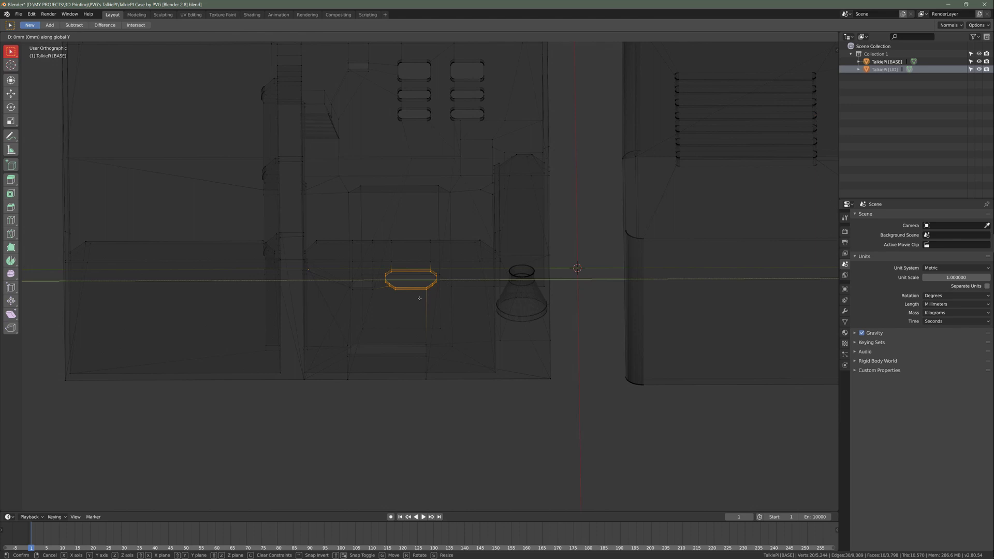
text(-1)
key(Return)
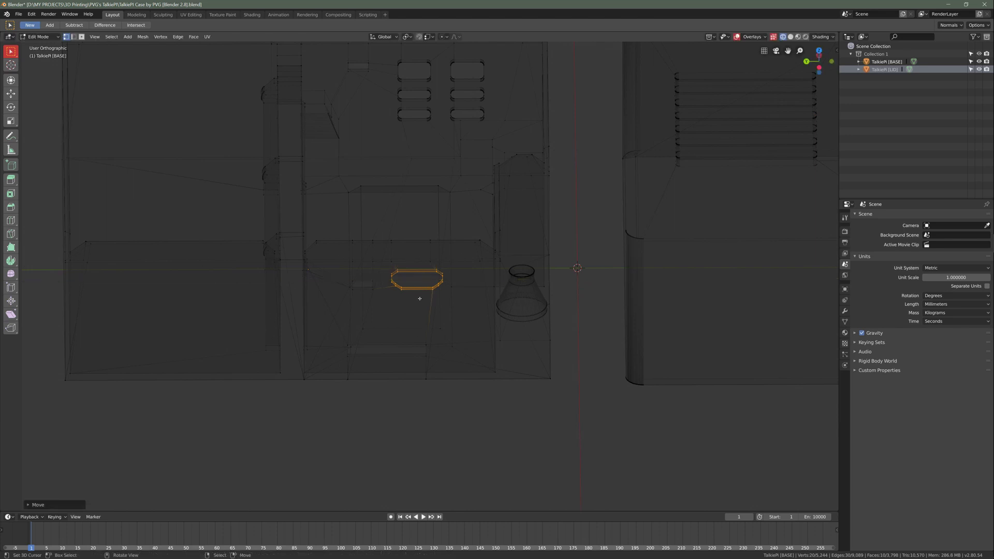
middle_drag(424, 286, 410, 258)
middle_drag(521, 261, 393, 268)
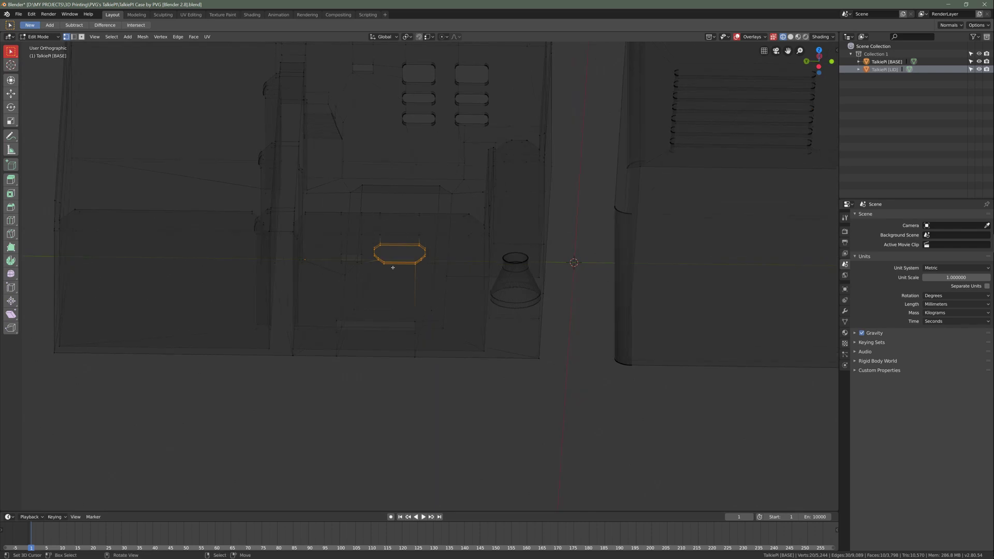
Move the slot outline a further -0.5 mm along Y
key(g)
key(y)
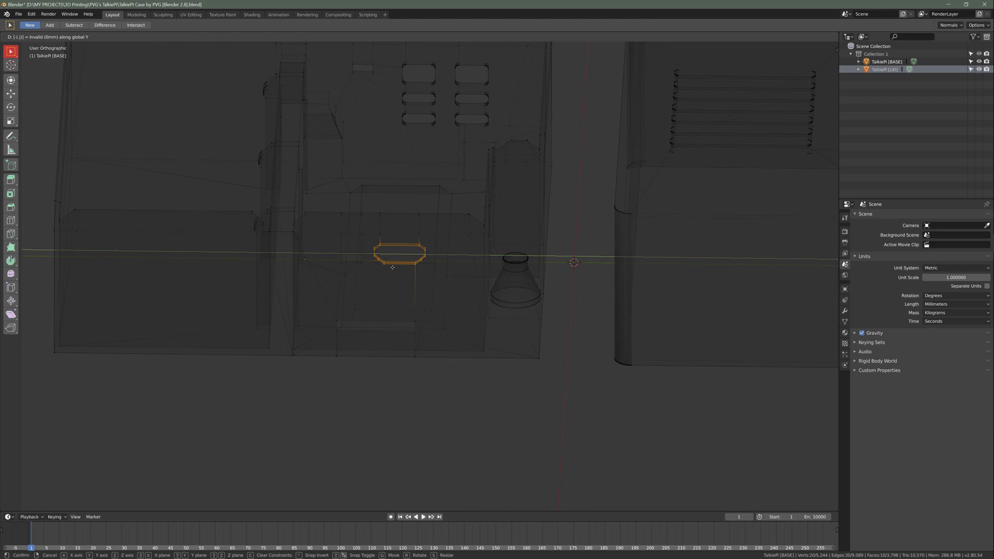
text(-(.5)
key(Return)
middle_drag(421, 110, 388, 280)
Undo that move and shift the slot outline -0.25 mm along Y instead
key(ctrl+z)
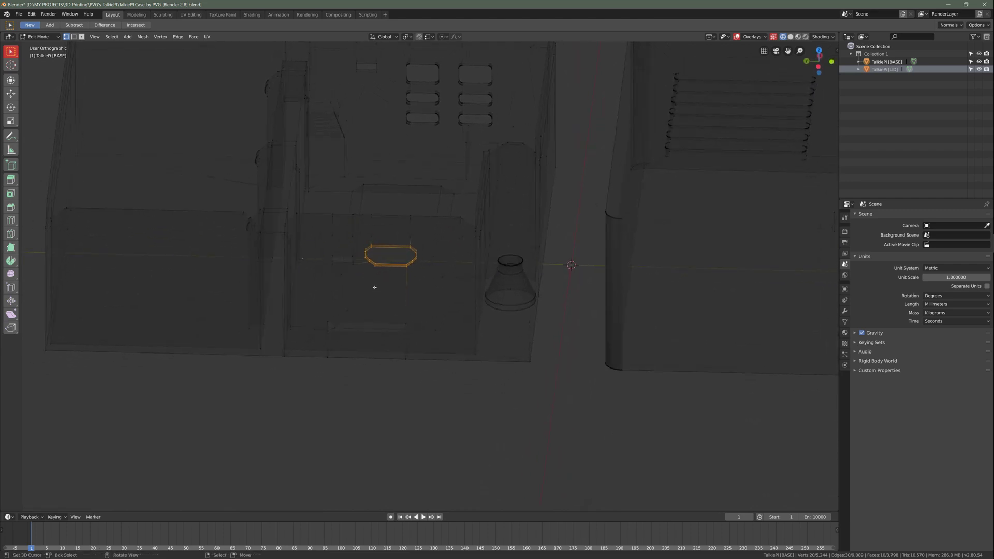
key(g)
text(y)
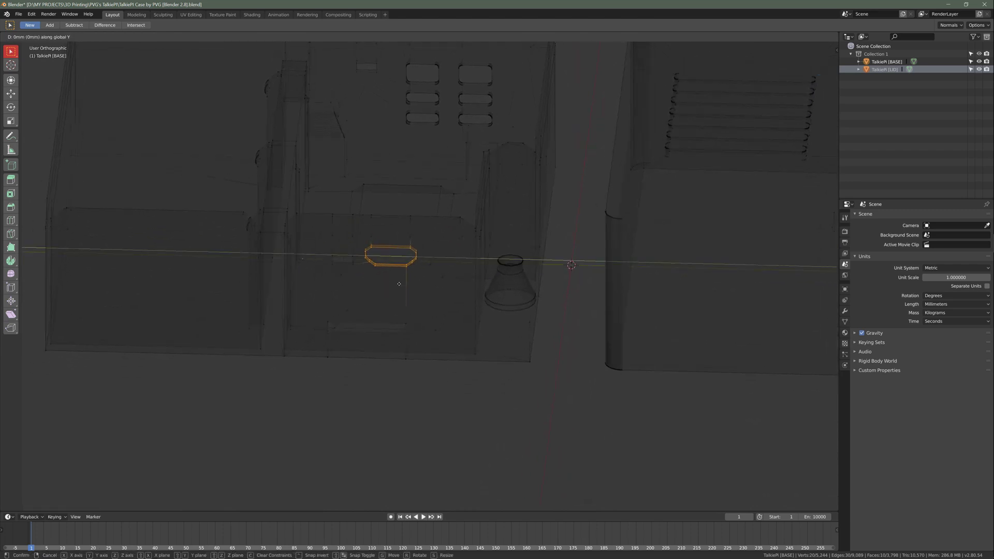
text(-.25)
key(Return)
scroll(411, 276, down, 4)
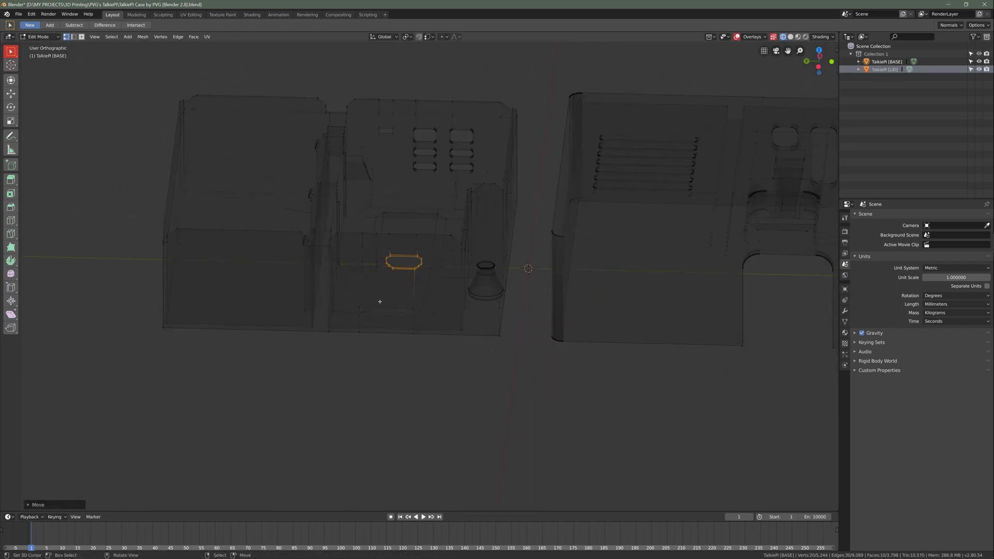
middle_drag(411, 276, 174, 180)
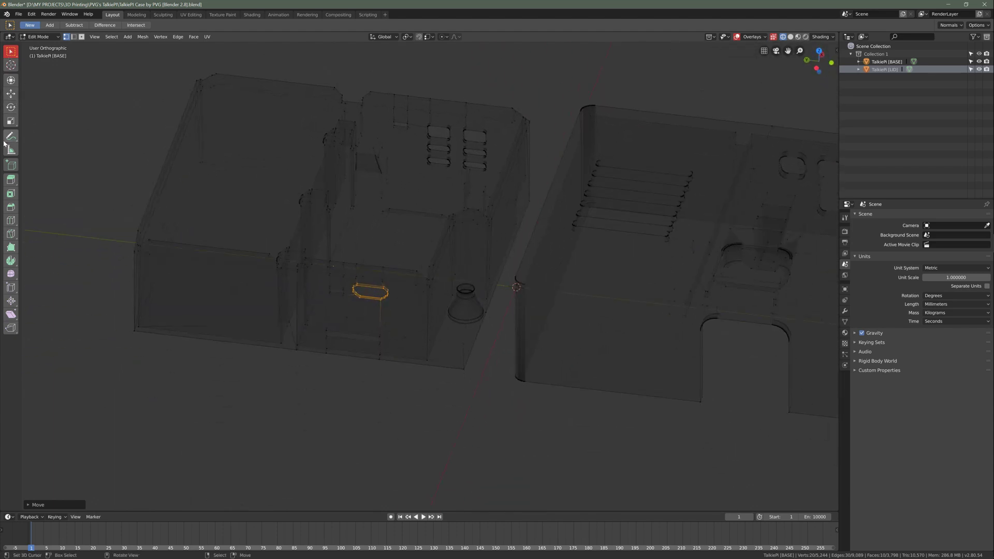
Switch between the Move and Transform tools, ending on Move
click(11, 93)
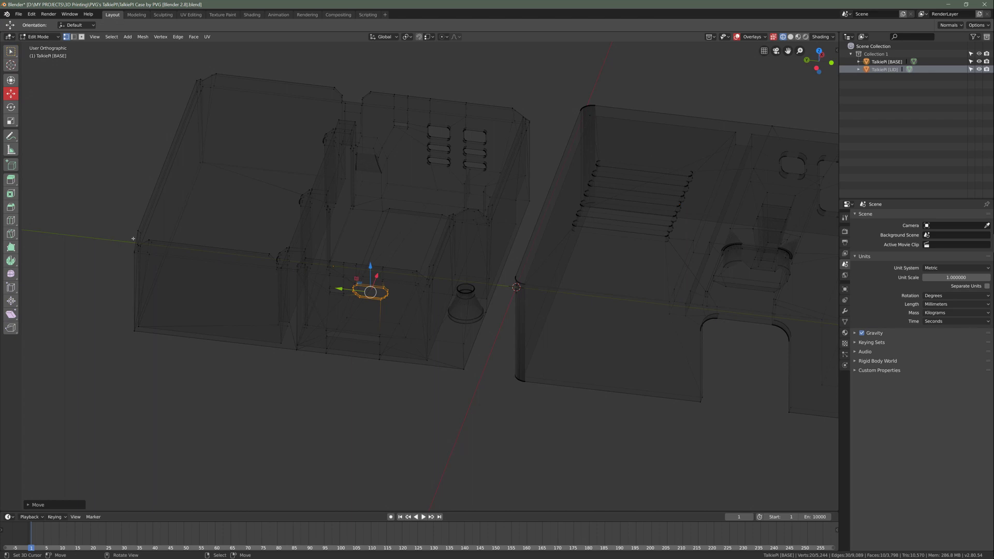
click(11, 81)
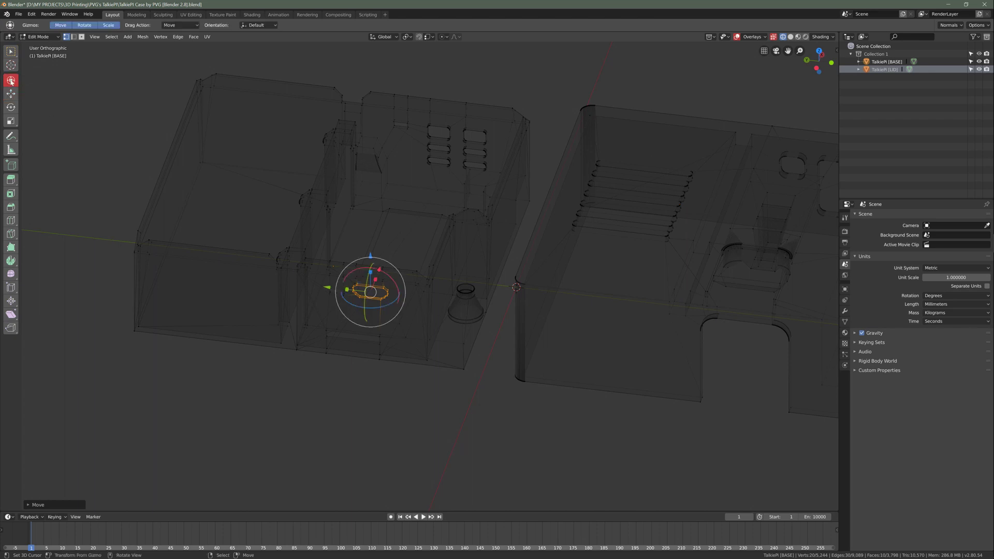
click(11, 94)
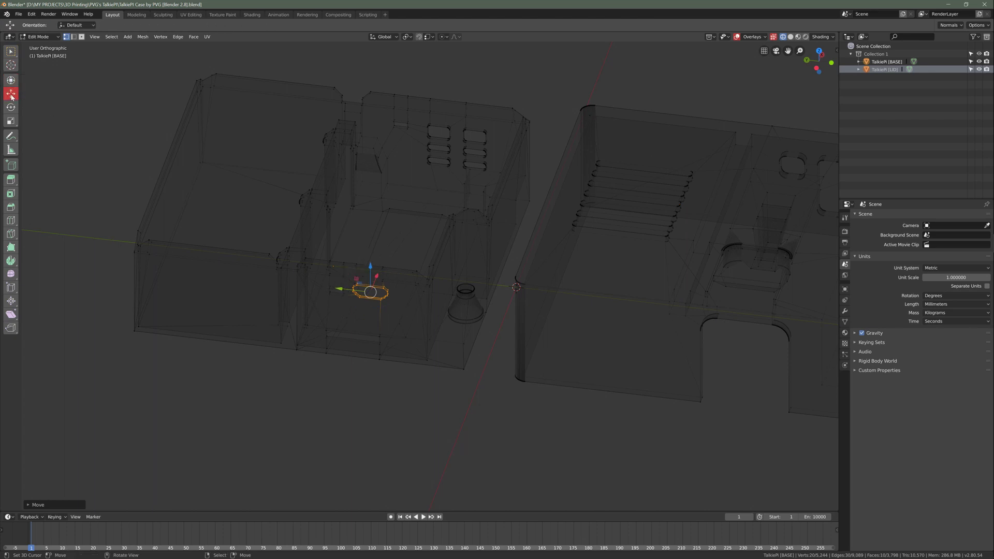
click(11, 80)
alt+drag(134, 238, 167, 207)
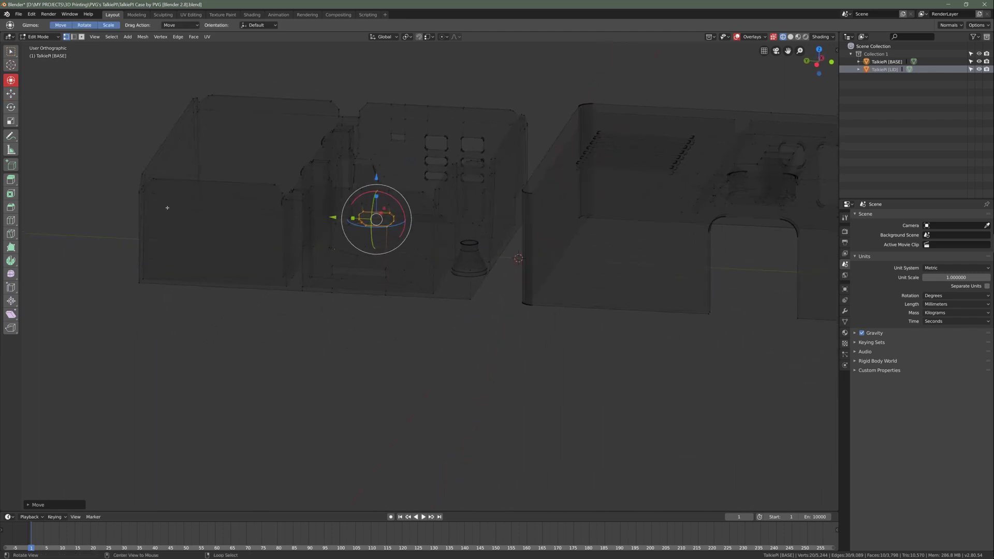
click(11, 94)
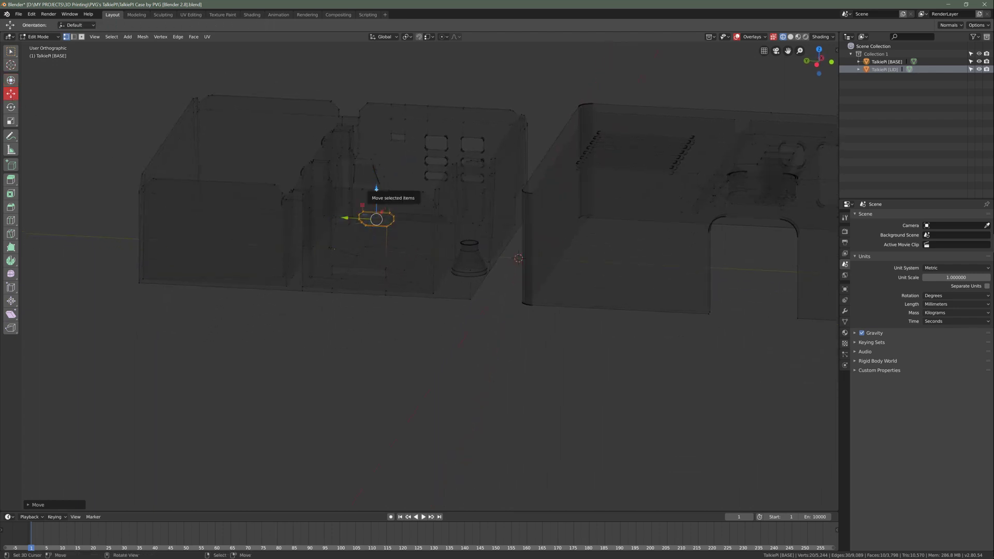
alt+drag(372, 207, 355, 269)
Set viewport shading back to Solid and return to Object Mode
key(z)
click(354, 279)
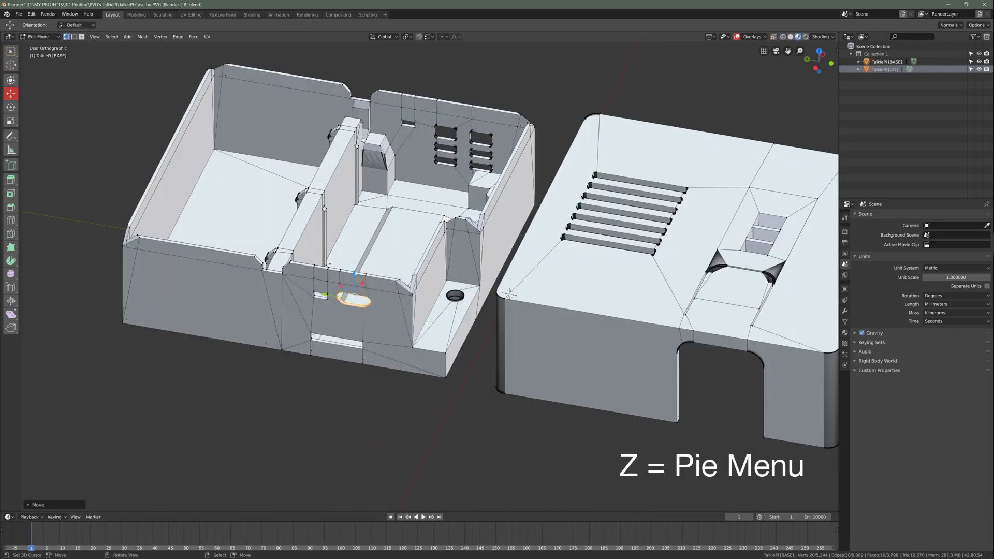
alt+drag(330, 264, 424, 268)
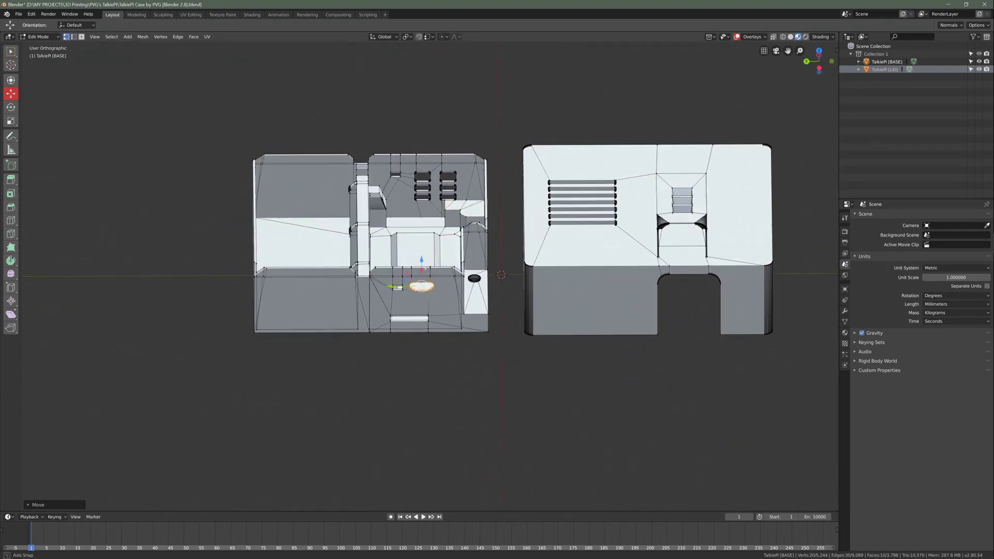
alt+drag(651, 219, 608, 173)
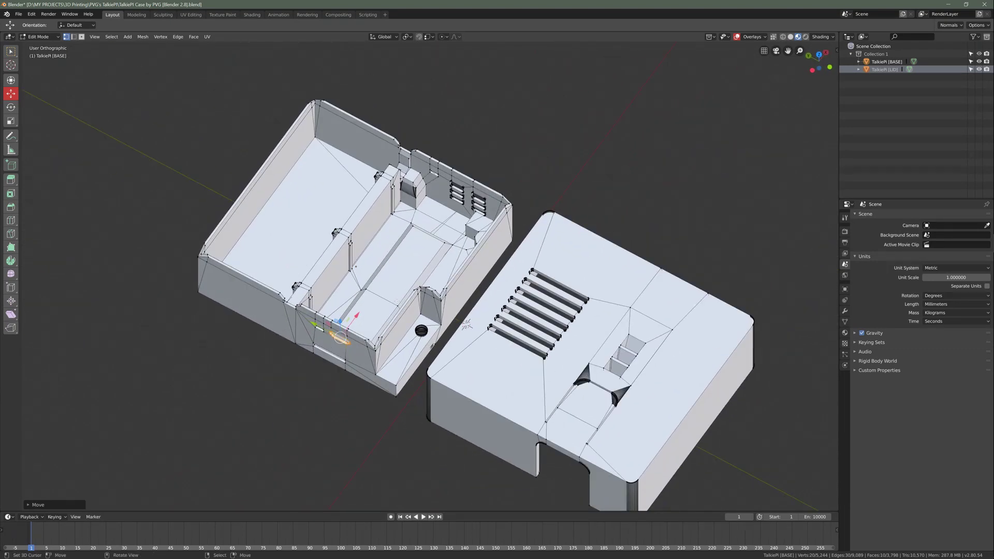
key(Tab)
alt+drag(328, 321, 496, 243)
Select the lid and frame both parts in the side orthographic view
click(544, 238)
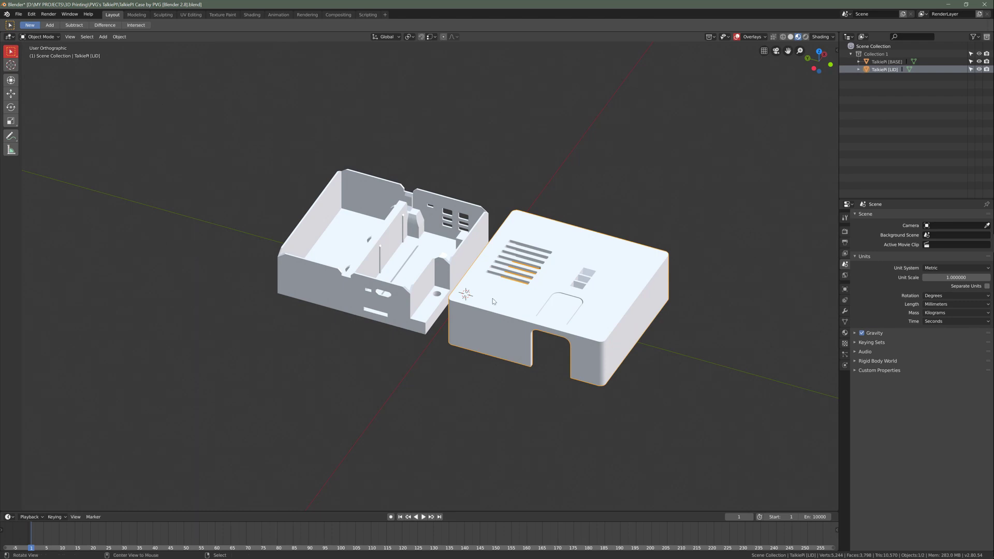
alt+drag(492, 298, 521, 274)
key(KP_1)
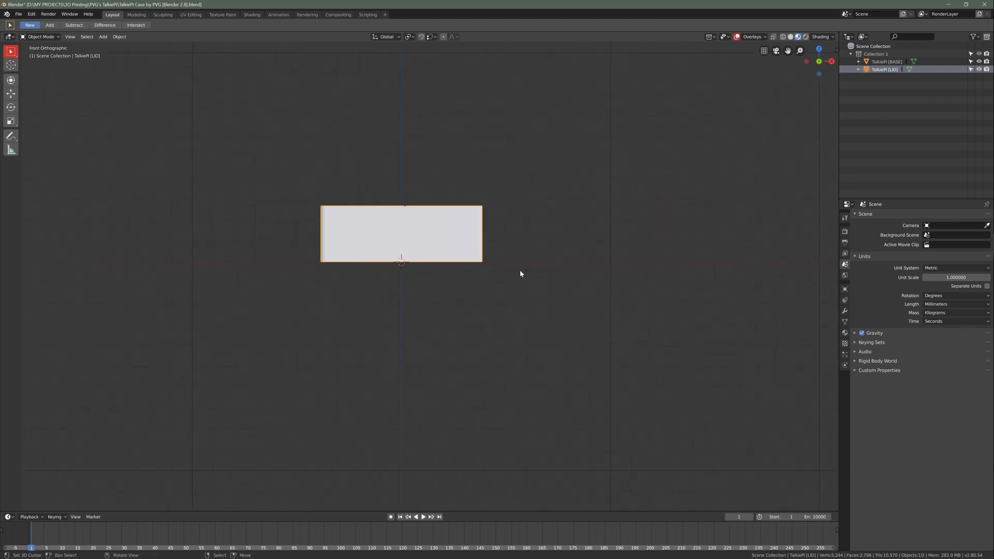
key(KP_3)
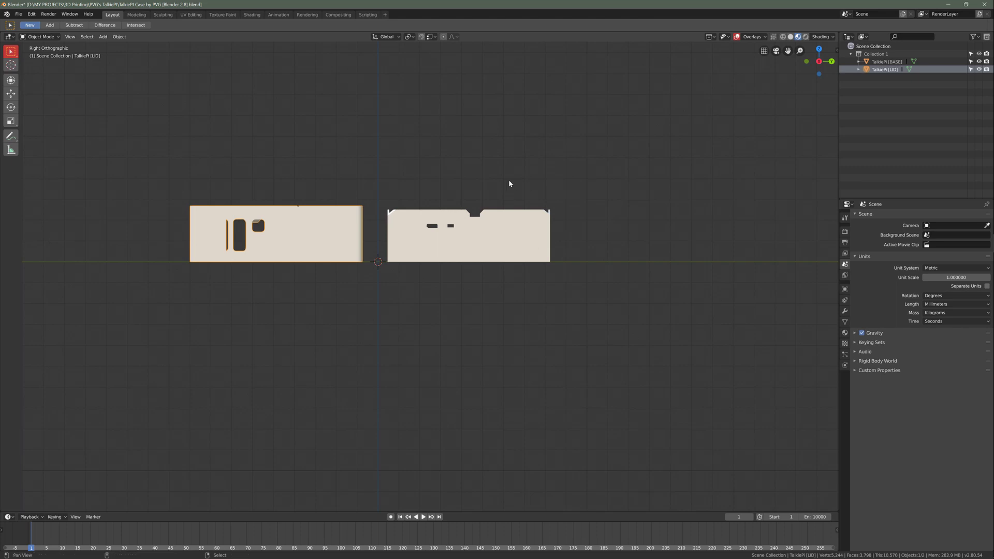
shift+middle_drag(510, 184, 513, 215)
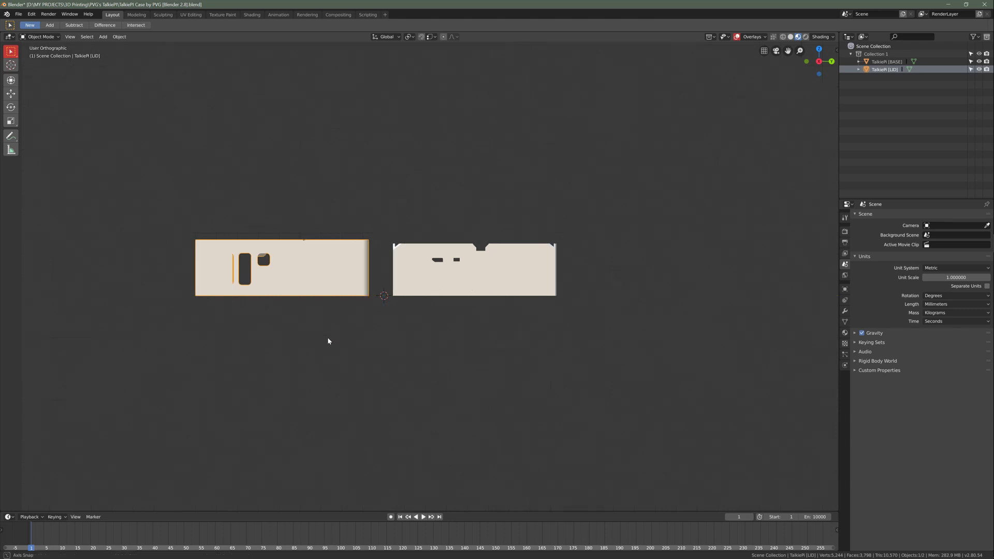
middle_drag(328, 340, 328, 348)
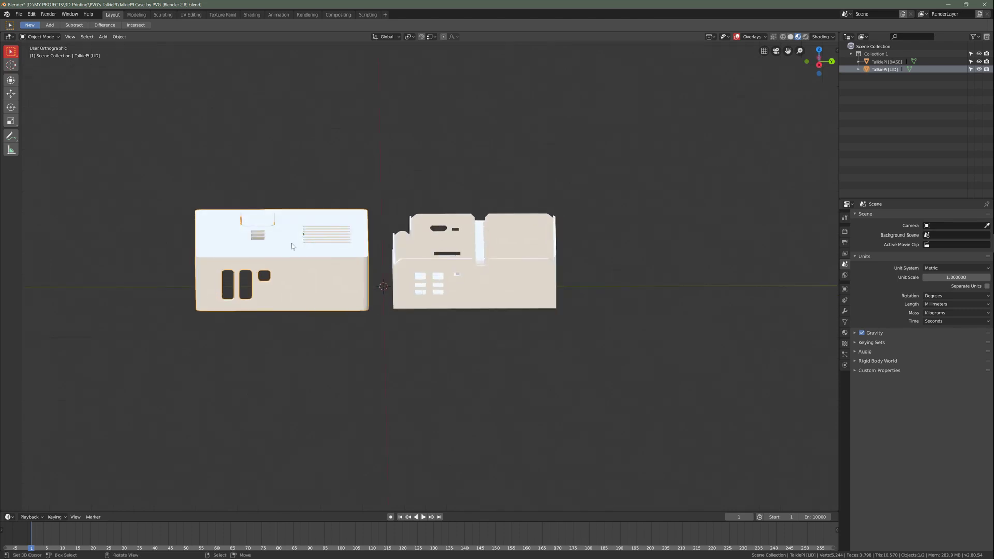
key(KP_3)
shift+middle_drag(321, 269, 335, 302)
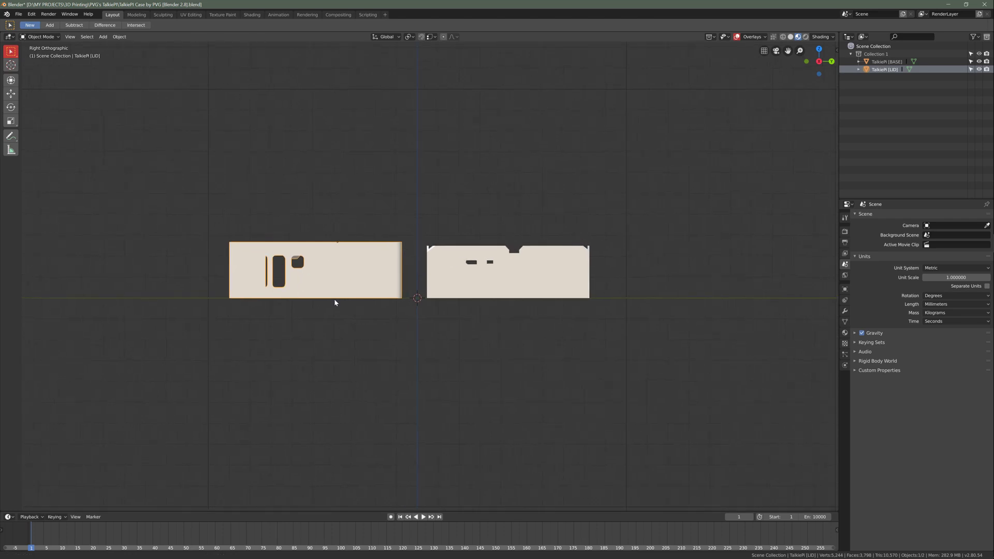
Rotate the lid 180° and move it back beside the base
key(r)
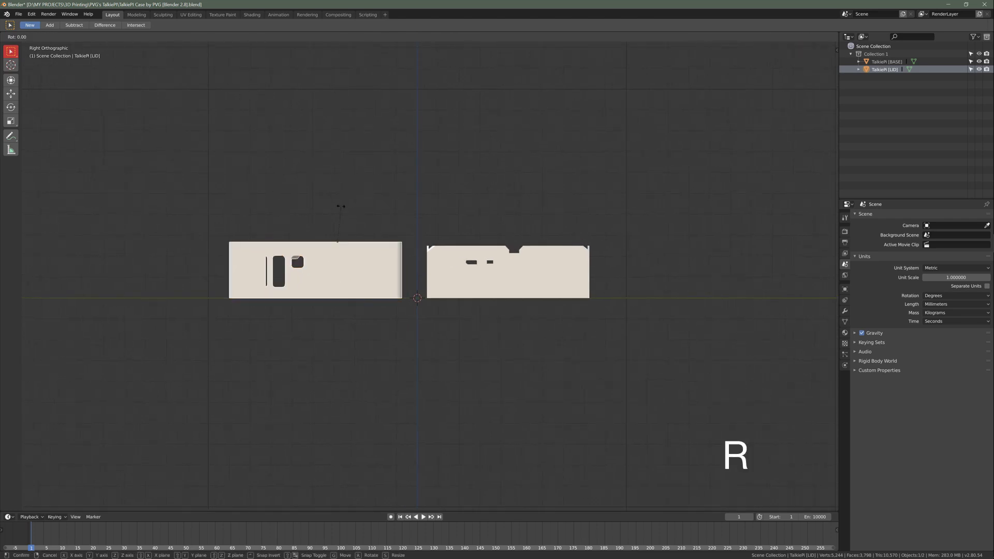
text(180)
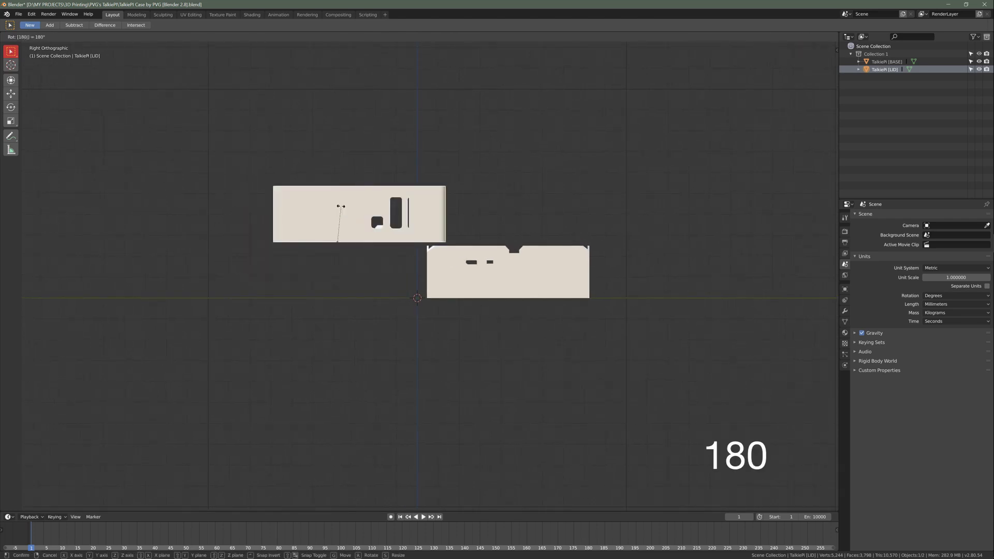
key(Return)
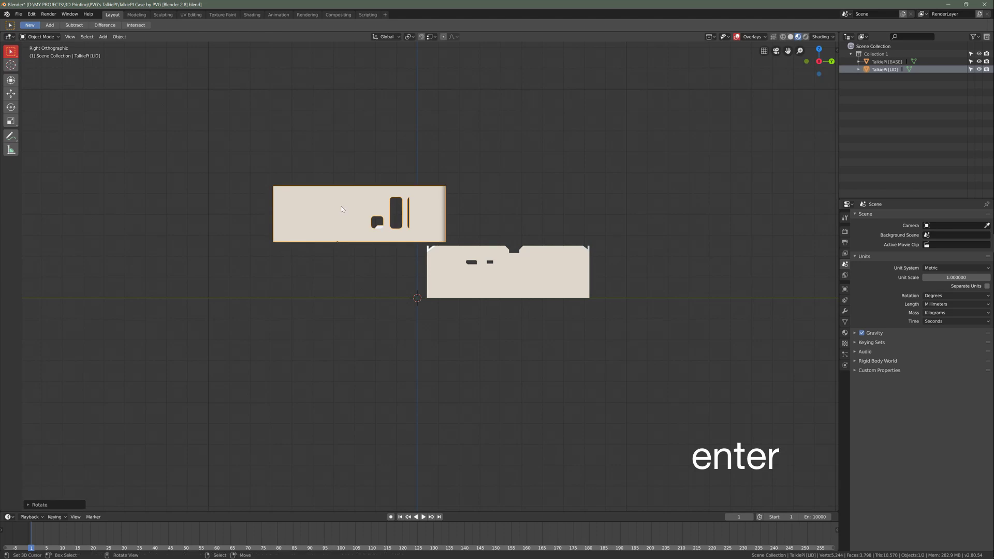
key(g)
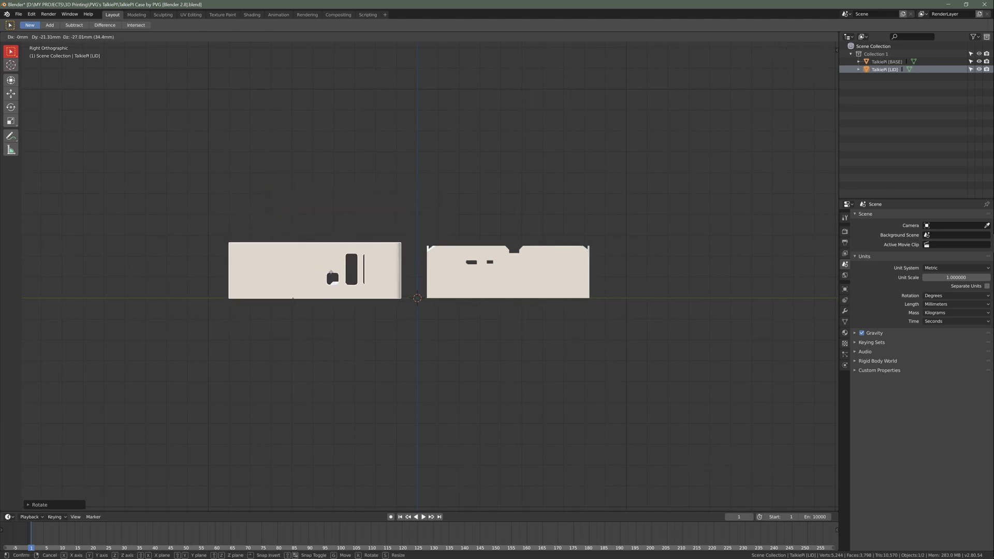
click(332, 273)
middle_drag(332, 272, 355, 289)
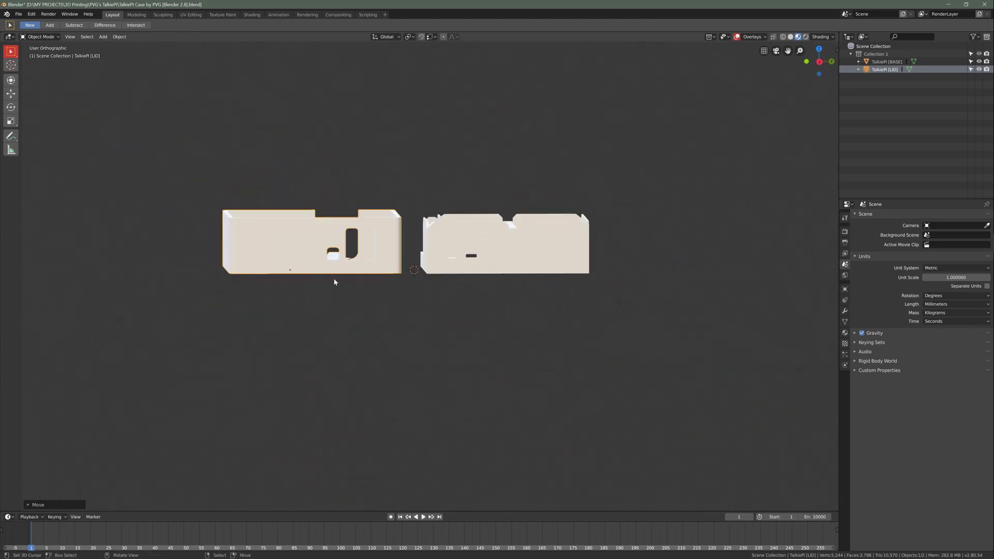
Clear the lid's location to the world origin, then slide it along Y
key(Tab)
key(Tab)
key(KP_3)
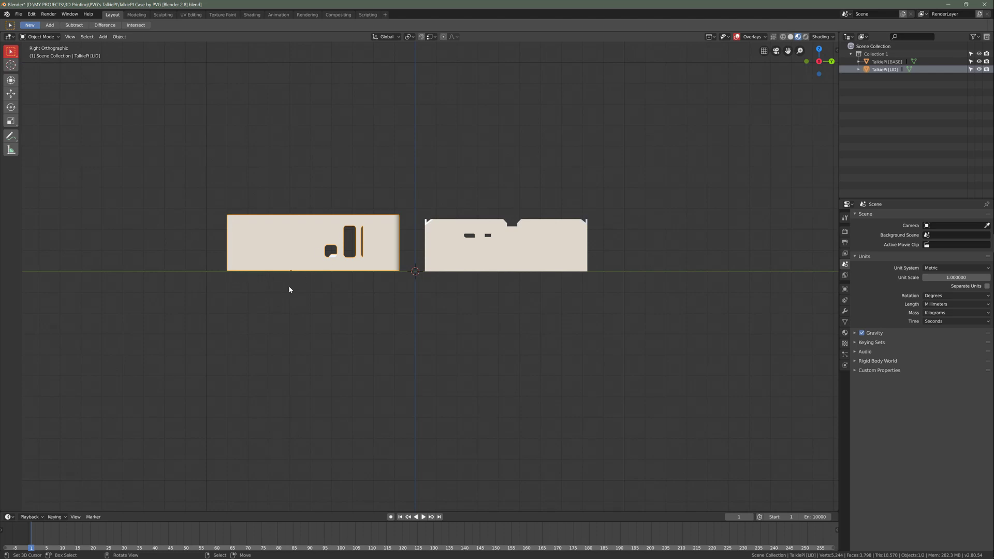
key(alt+g)
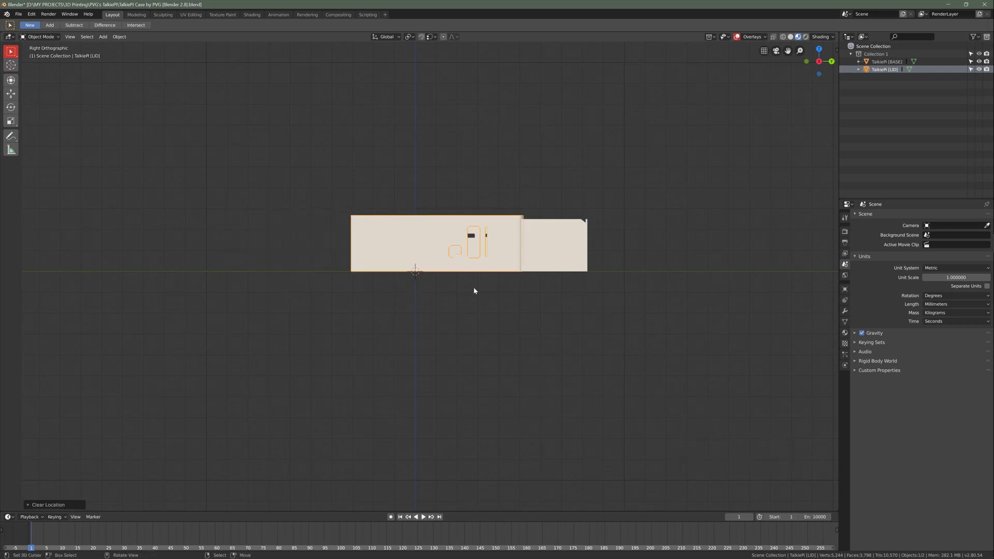
key(g)
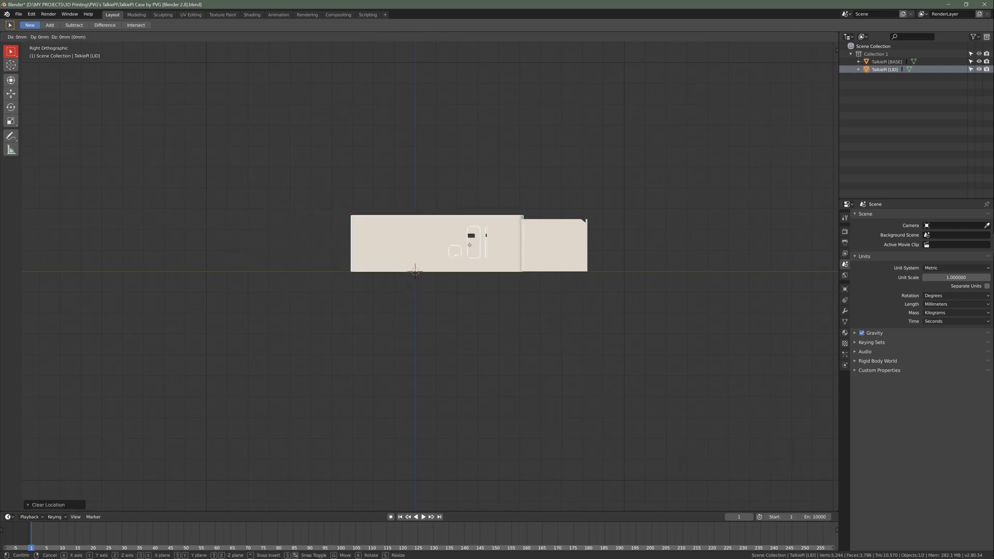
key(y)
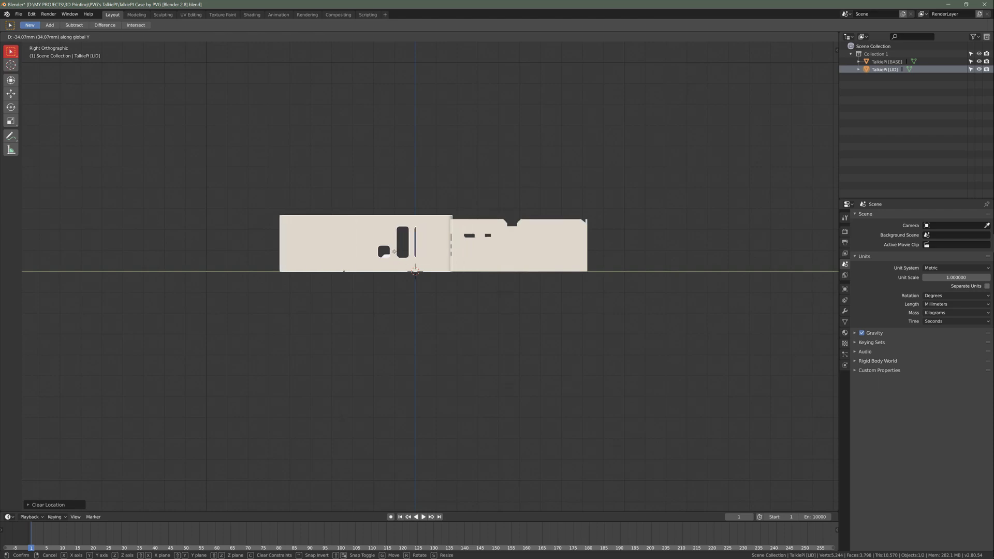
click(365, 305)
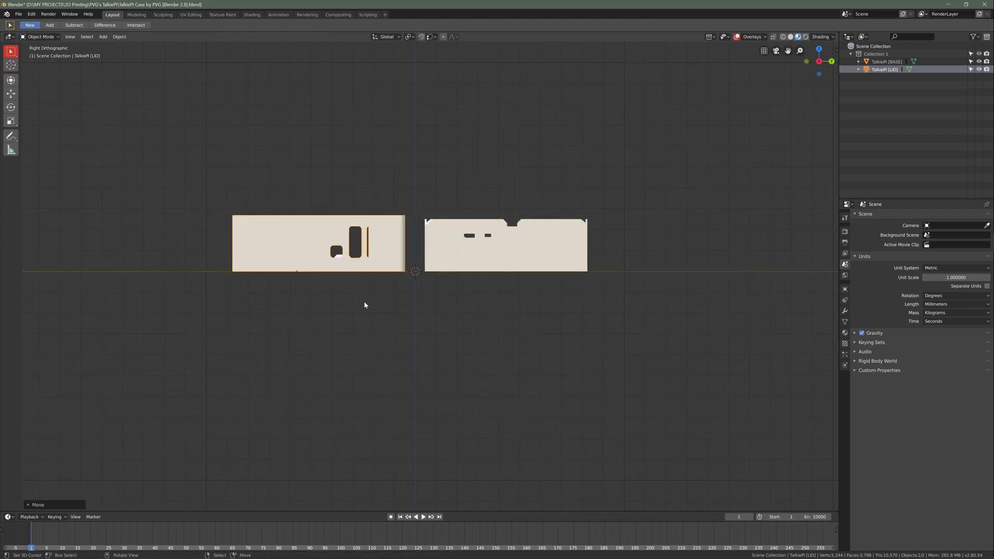
Clear the TalkiePi [BASE] location and slide it along Y beside the lid
click(482, 247)
key(alt+g)
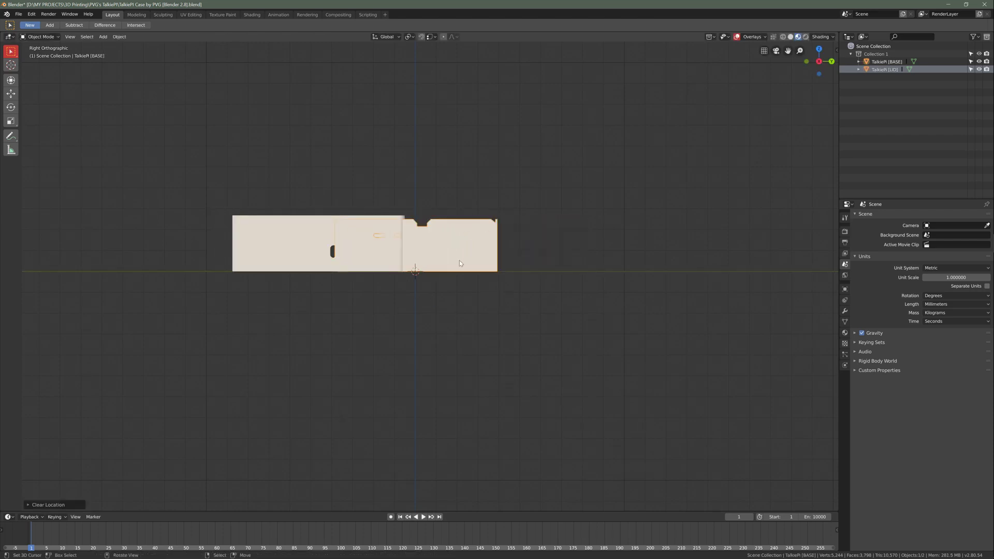
key(g)
key(y)
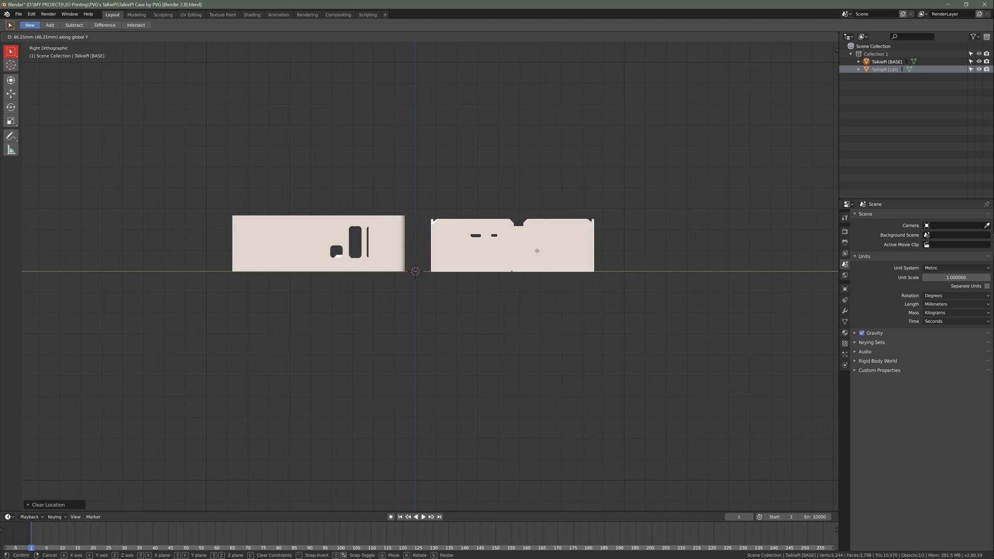
click(538, 253)
middle_drag(443, 330, 476, 269)
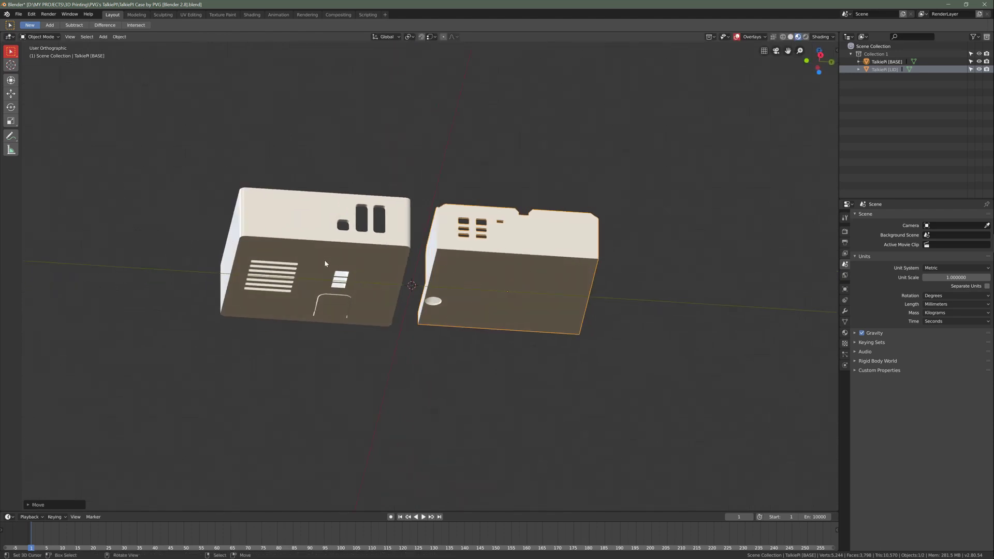
middle_drag(374, 332, 361, 277)
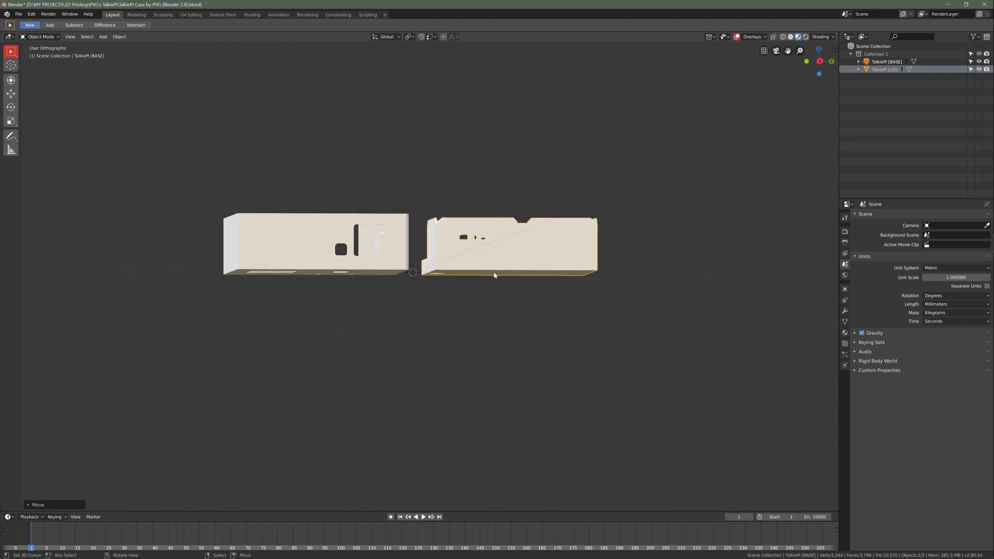
middle_drag(389, 309, 441, 243)
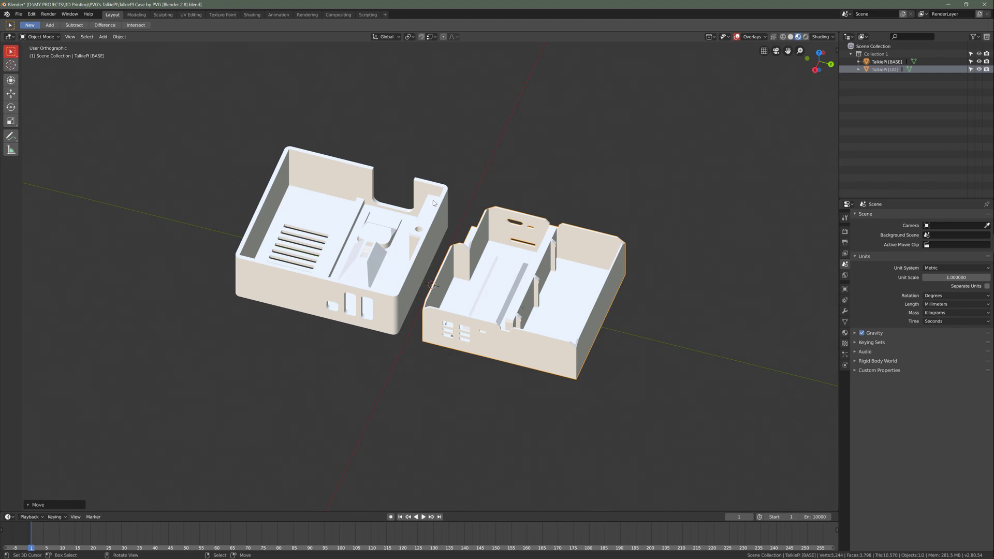
Select both case halves
key(alt+a)
key(a)
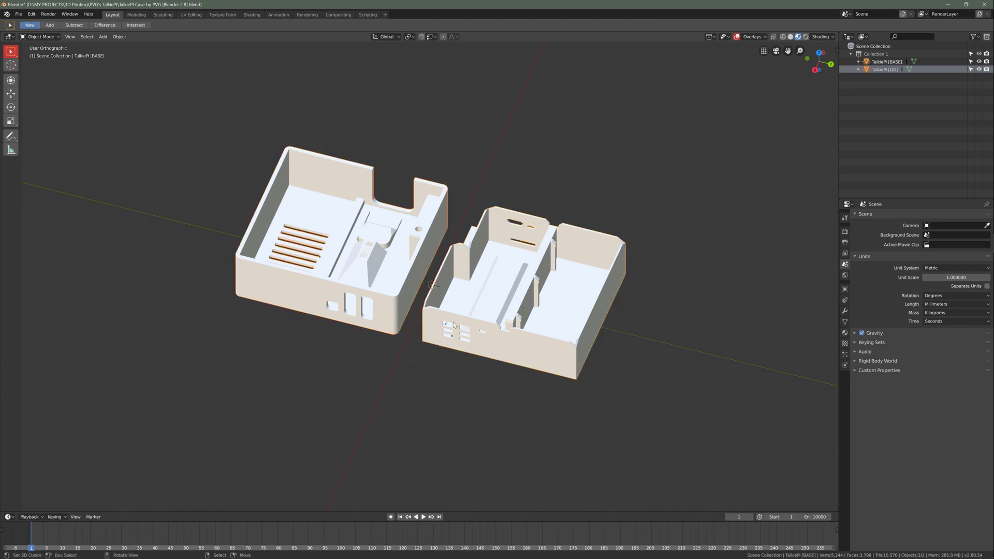
mouse_move(453, 325)
middle_down()
mouse_move(455, 373)
mouse_move(451, 316)
middle_up()
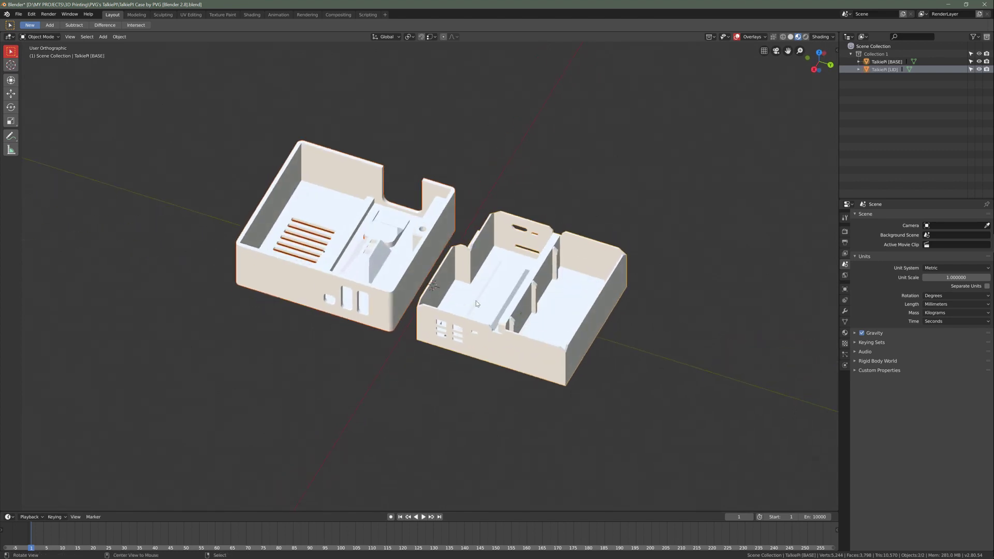
Export the selection as Stl (.stl) with Scale set to 1000
click(18, 14)
mouse_move(78, 164)
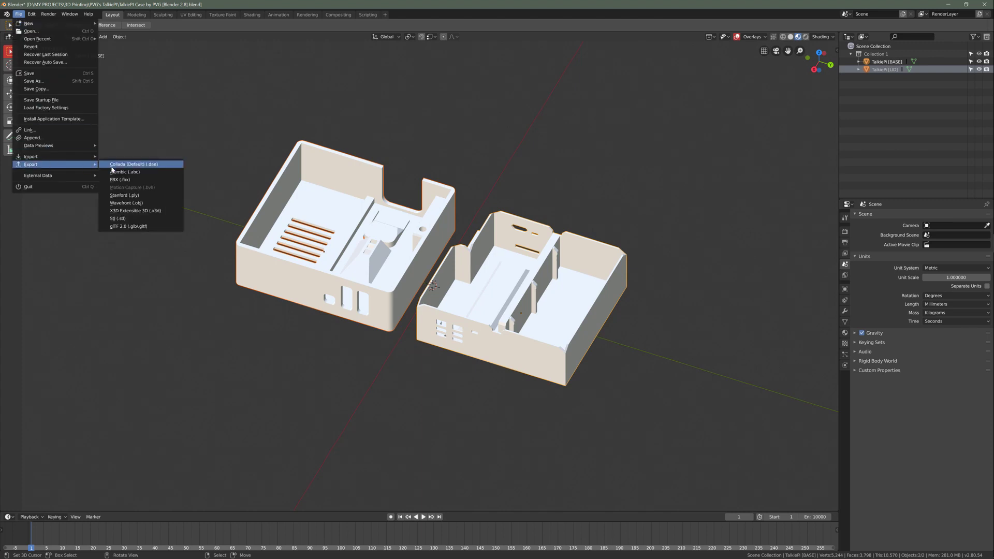
click(118, 219)
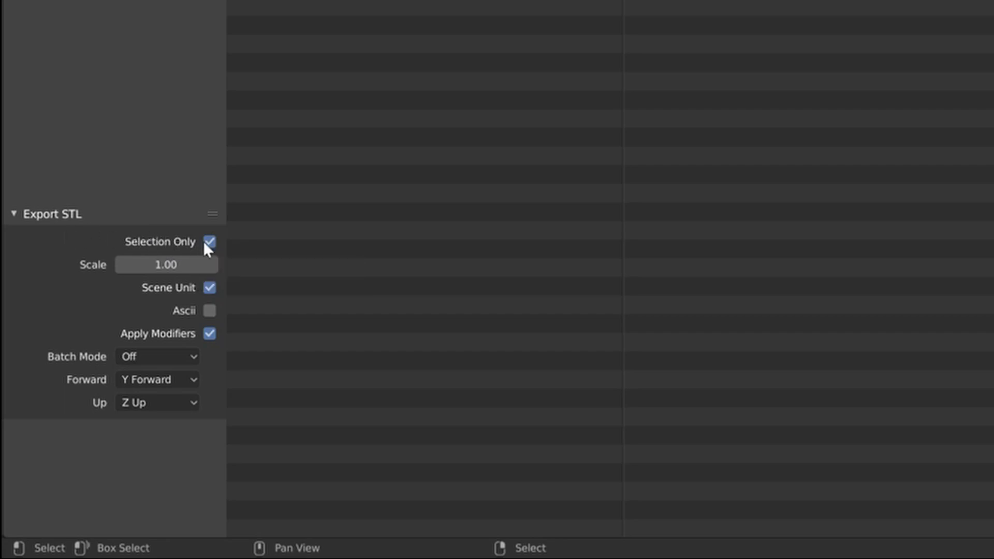
click(165, 266)
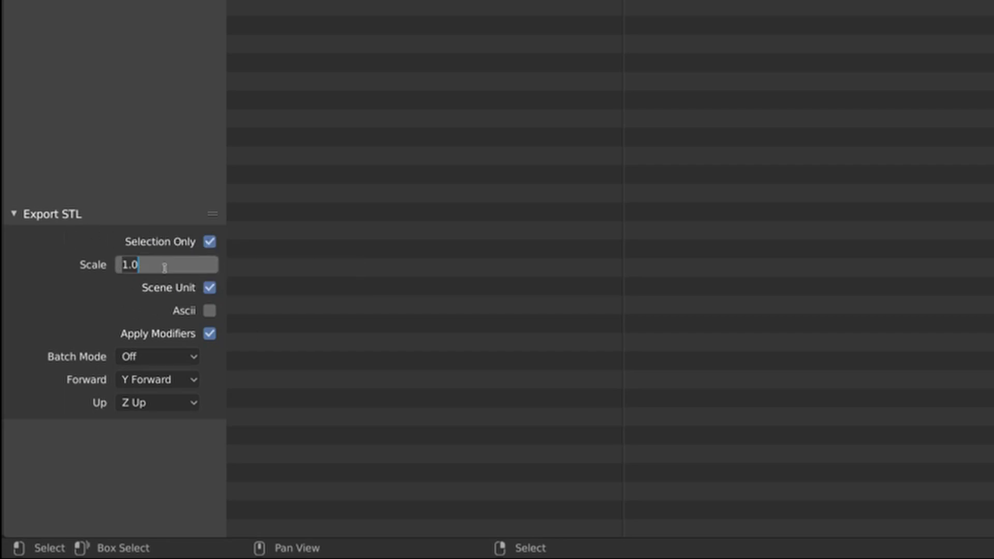
text(1000)
key(Return)
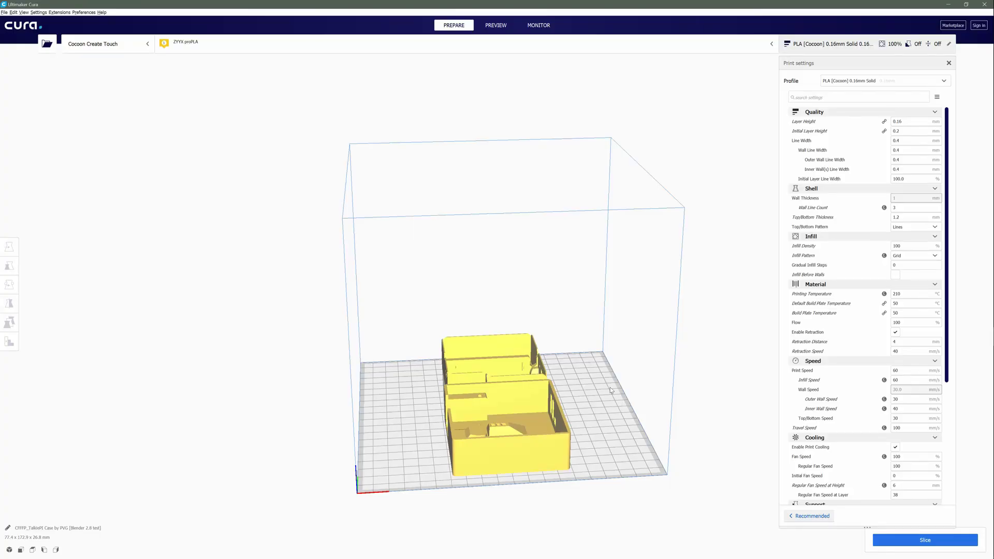
Orbit Cura's build plate to view the case base and lid side by side
right_drag(607, 391, 431, 416)
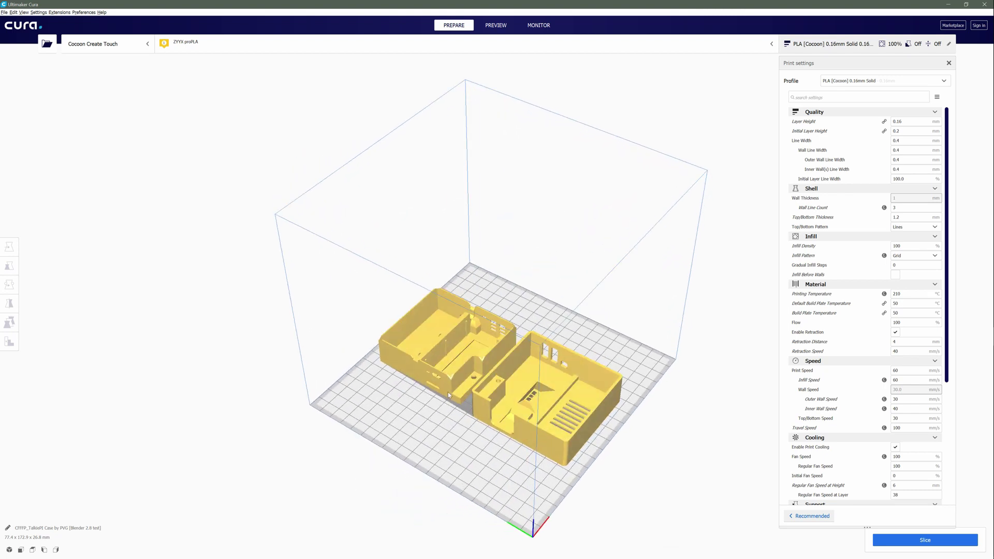